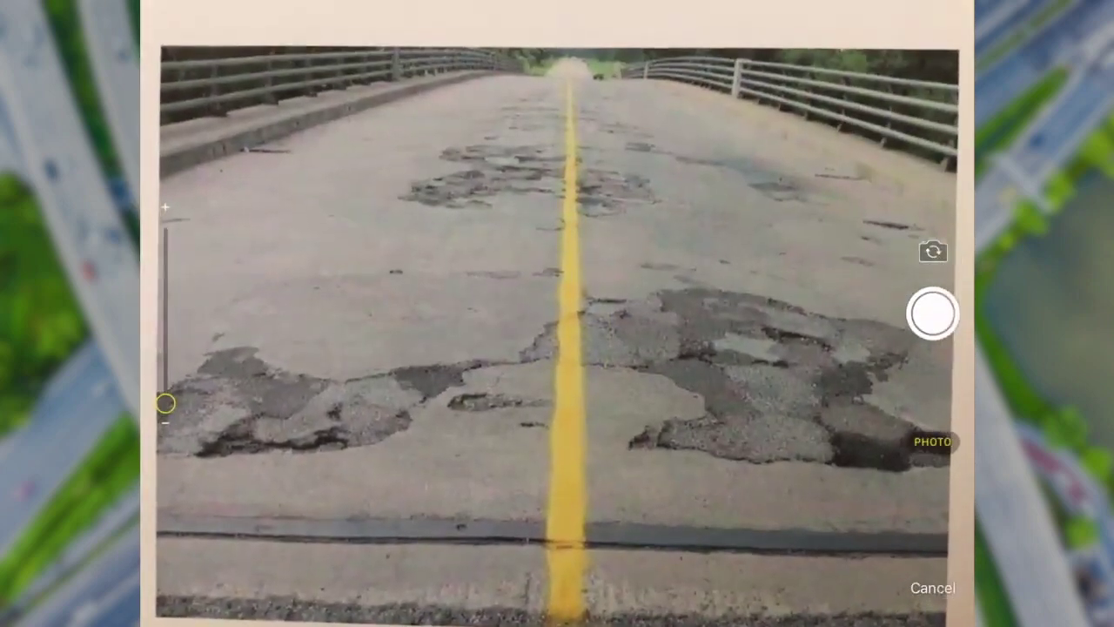
- Take and keep a photo of the damaged bridge deck, and draw a freehand arrow pointing at the near-left damaged patch
{"action": "left_click", "coordinate": [932, 313]}
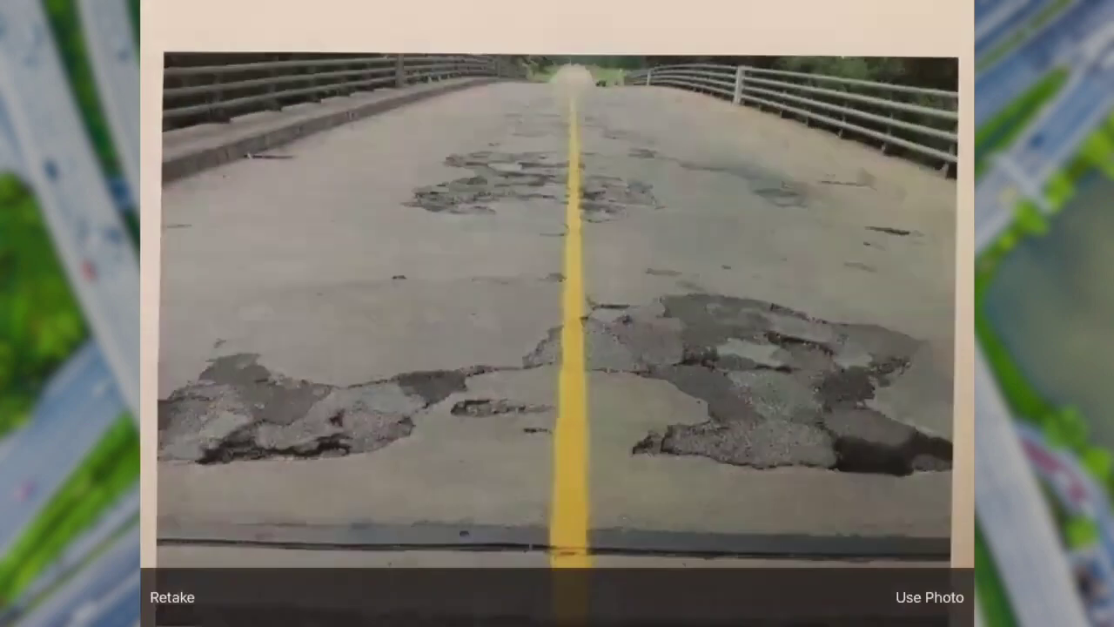
{"action": "left_click", "coordinate": [929, 597]}
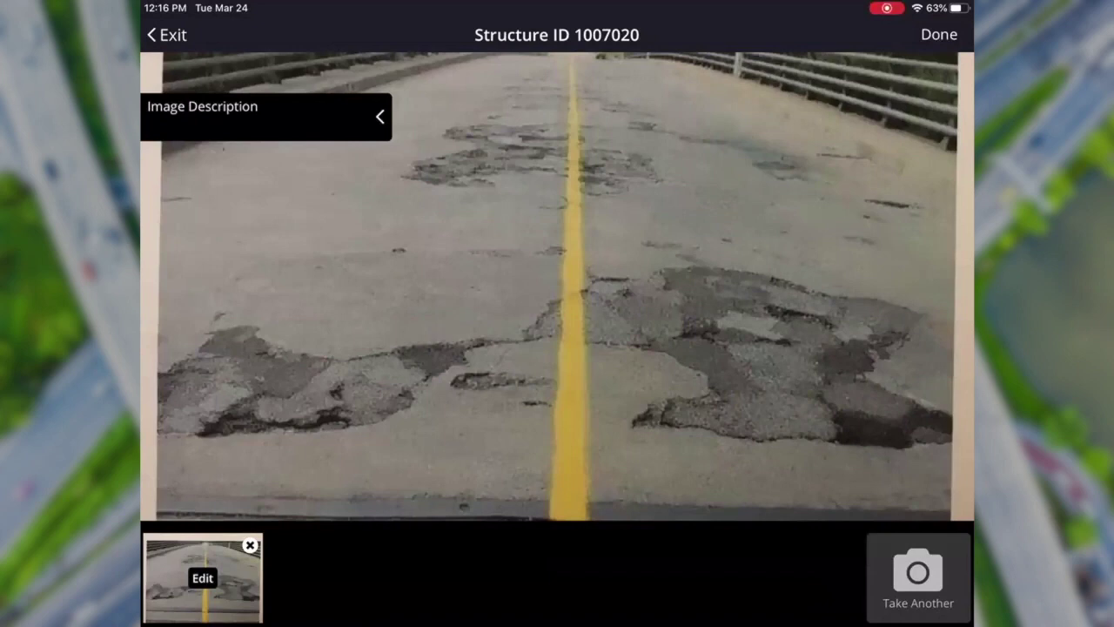
{"action": "left_click", "coordinate": [202, 578]}
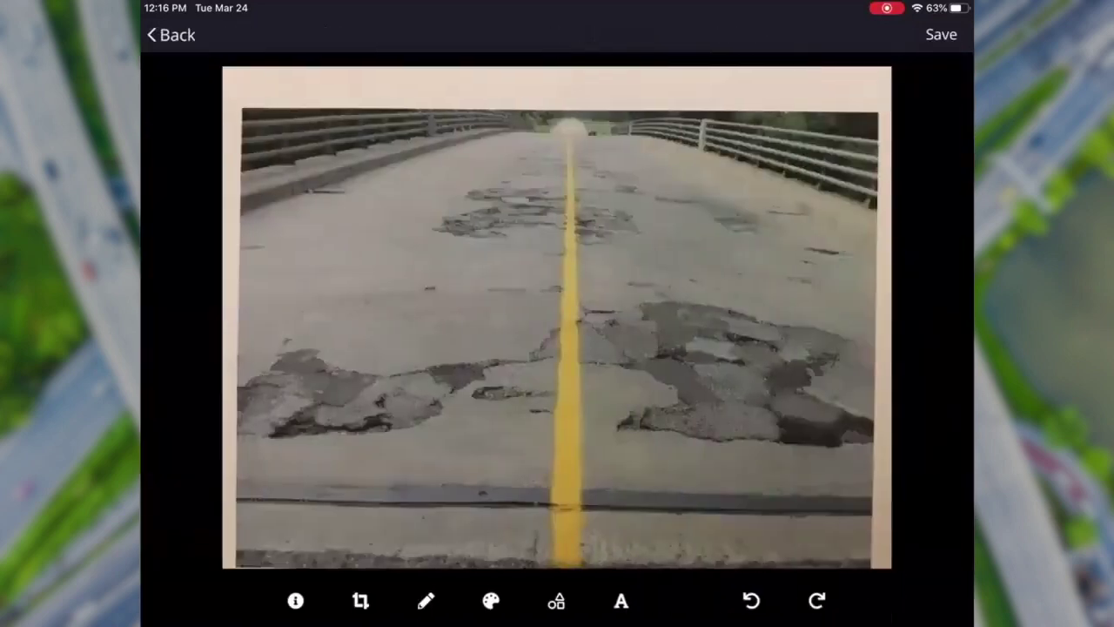
{"action": "mouse_move", "coordinate": [339, 189]}
{"action": "left_mouse_down"}
{"action": "mouse_move", "coordinate": [393, 357]}
{"action": "mouse_move", "coordinate": [422, 316]}
{"action": "left_mouse_up"}
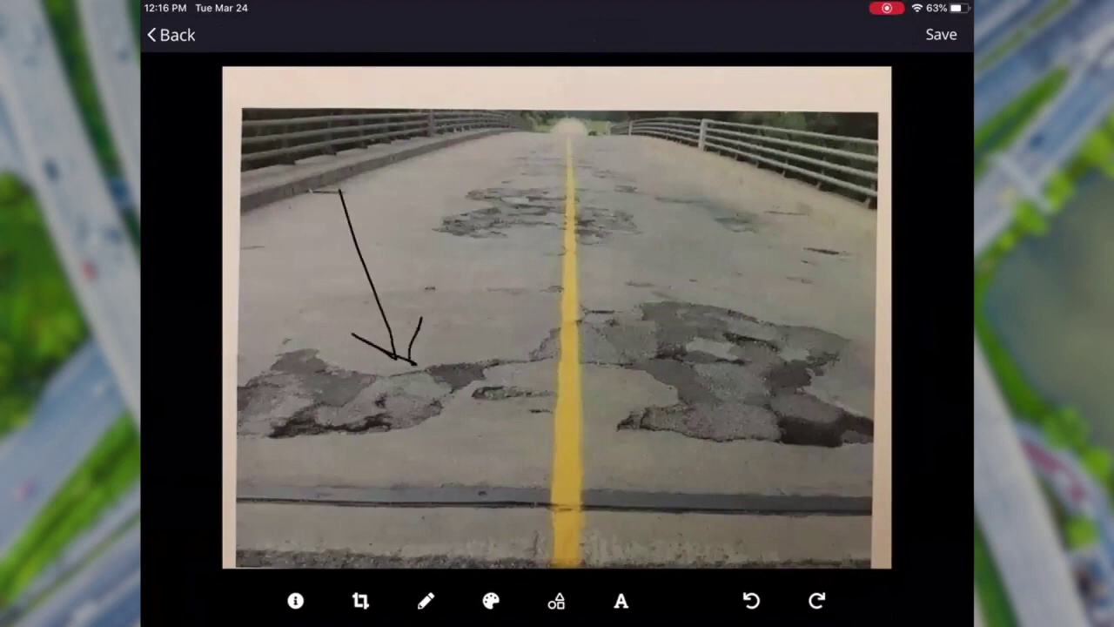
- Add a circle to the photo and stretch it into a wide ellipse around the near-left damaged deck patch
{"action": "left_click", "coordinate": [556, 600]}
{"action": "left_click", "coordinate": [552, 554]}
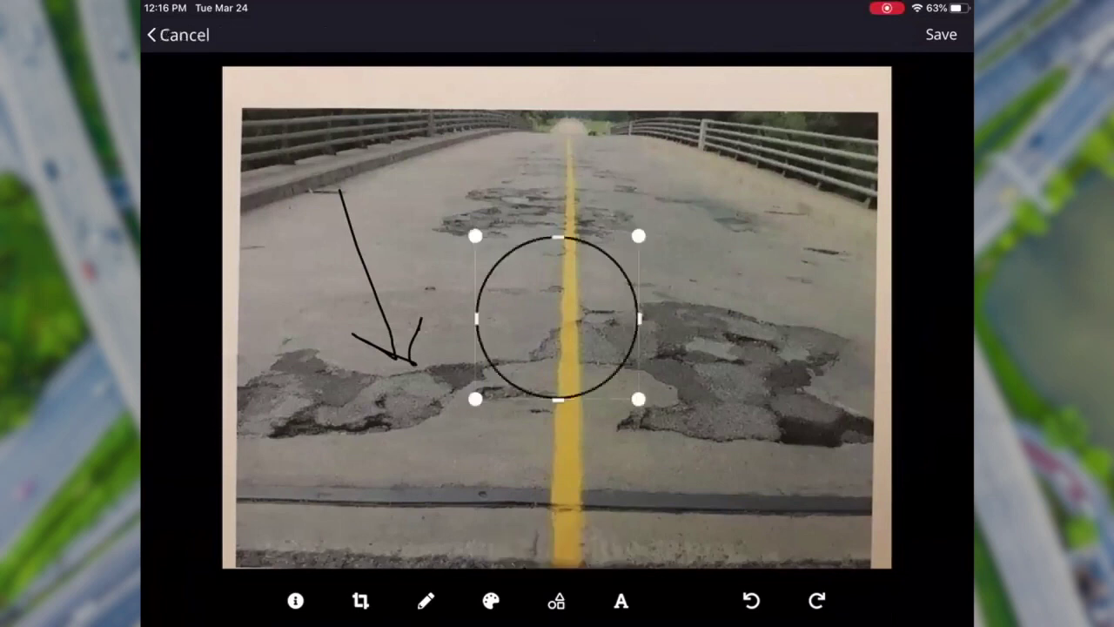
{"action": "left_click_drag", "start_coordinate": [557, 317], "coordinate": [428, 422]}
{"action": "left_click_drag", "start_coordinate": [348, 422], "coordinate": [281, 423]}
{"action": "left_click_drag", "start_coordinate": [395, 420], "coordinate": [388, 381]}
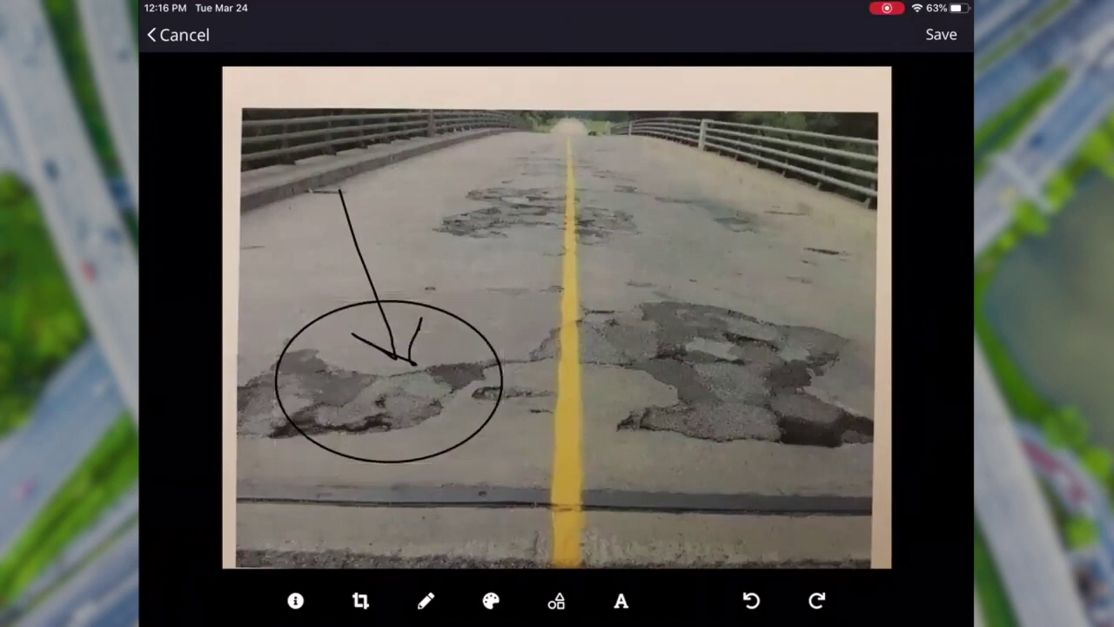
- Recolour the ellipse yellow and save the annotated photo to the reinforced concrete deck inspection
{"action": "left_click", "coordinate": [490, 600]}
{"action": "left_click", "coordinate": [520, 541]}
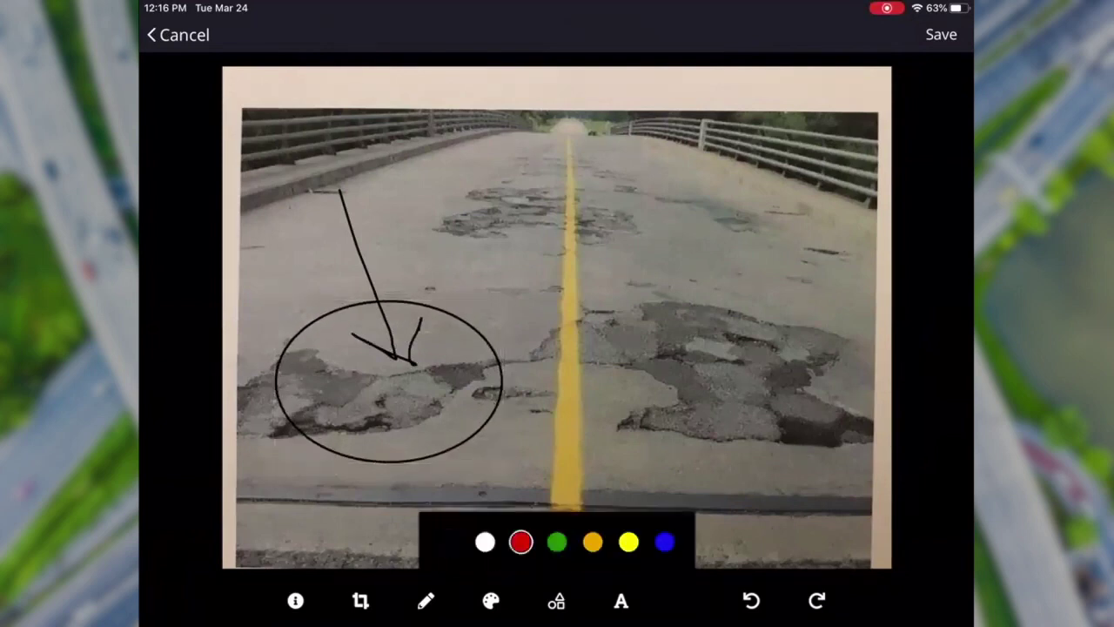
{"action": "left_click", "coordinate": [629, 541]}
{"action": "left_click", "coordinate": [520, 541]}
{"action": "left_click", "coordinate": [389, 380]}
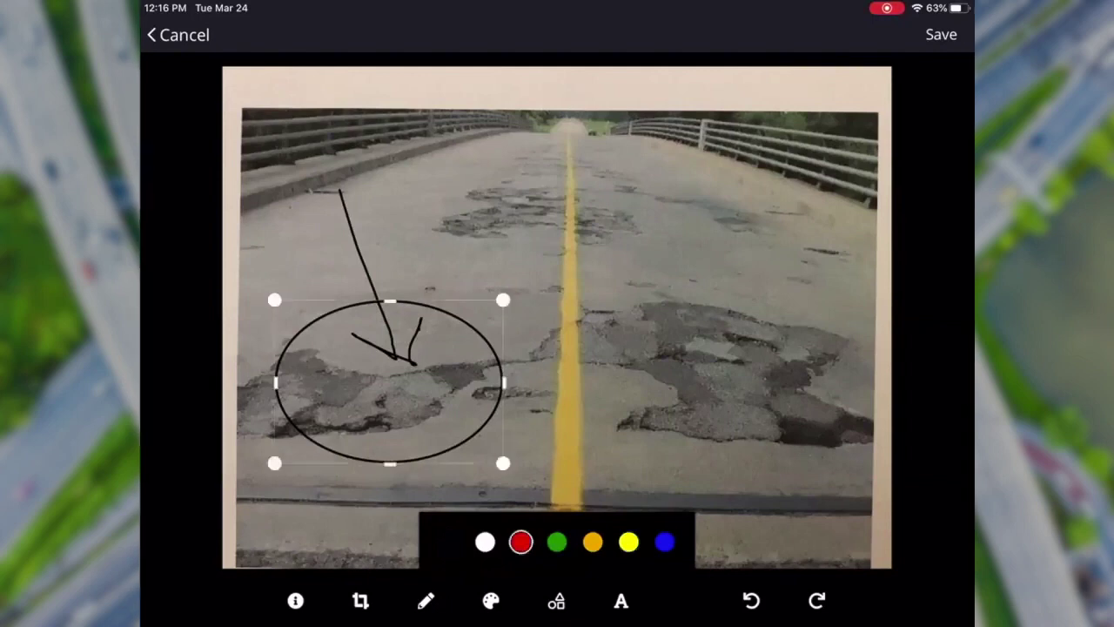
{"action": "left_click", "coordinate": [628, 541]}
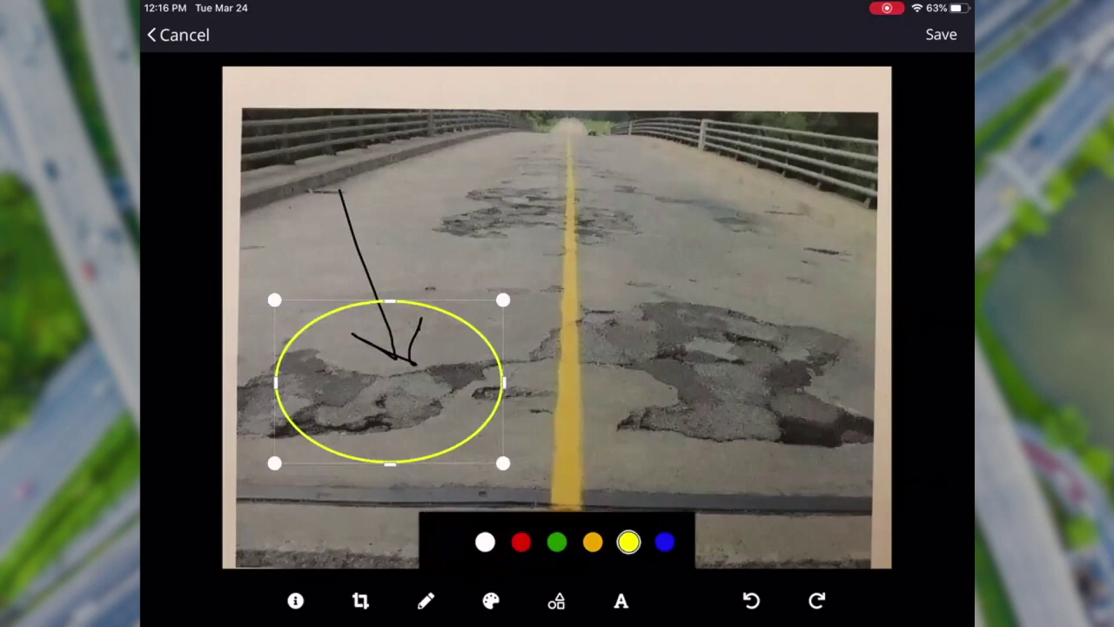
{"action": "left_click", "coordinate": [940, 34]}
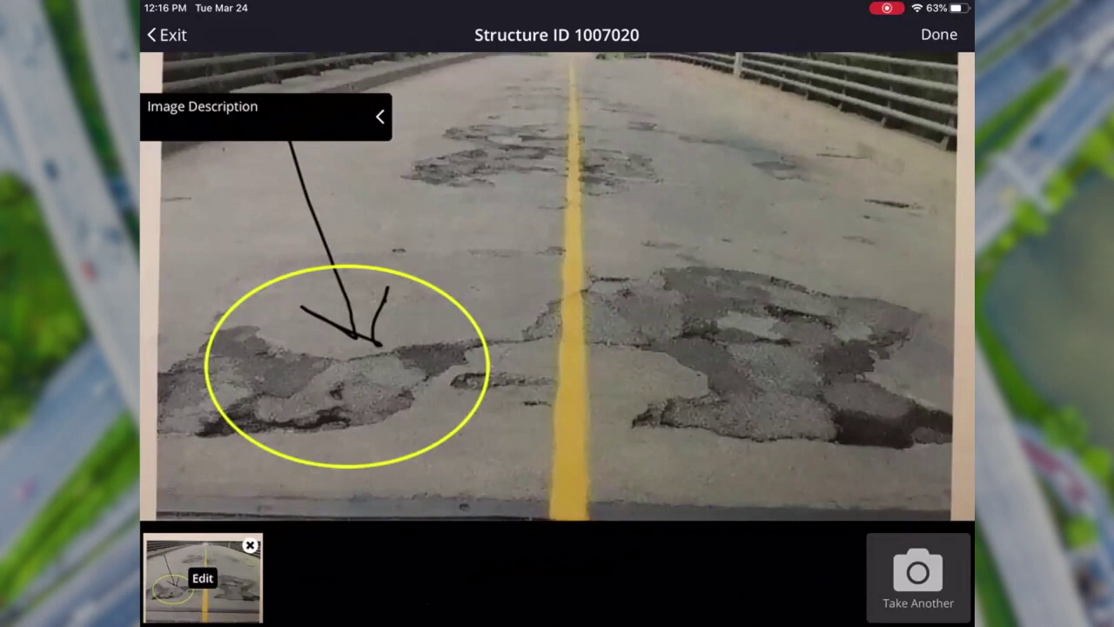
{"action": "left_click", "coordinate": [939, 34]}
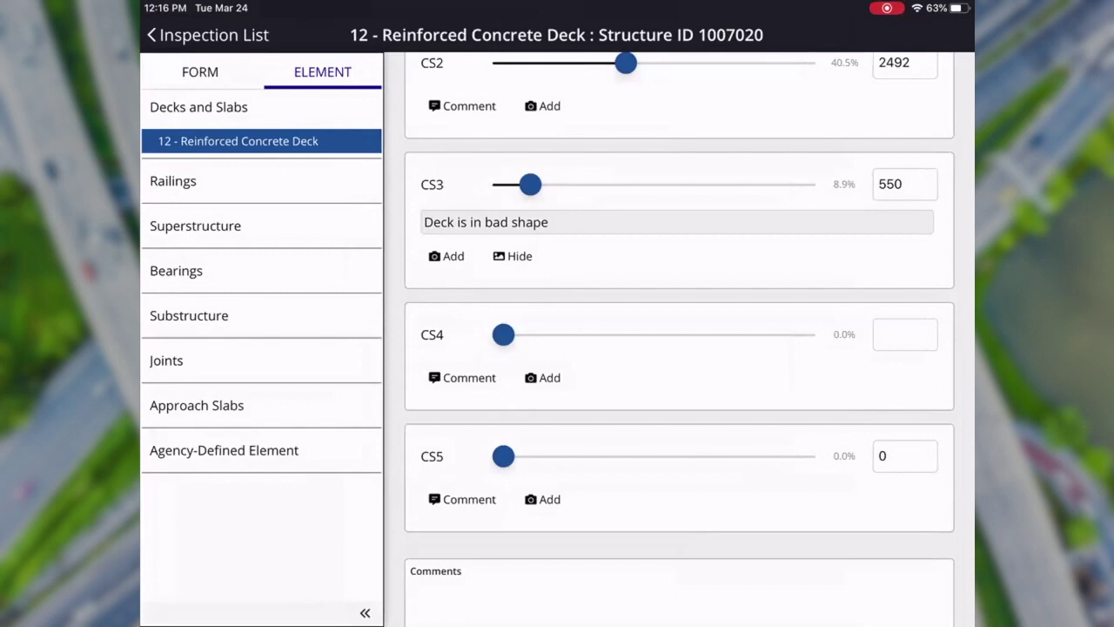
- Expand the Agency-Defined Element group, and sync the pending inspection changes from the inspection list
{"action": "left_click", "coordinate": [224, 450]}
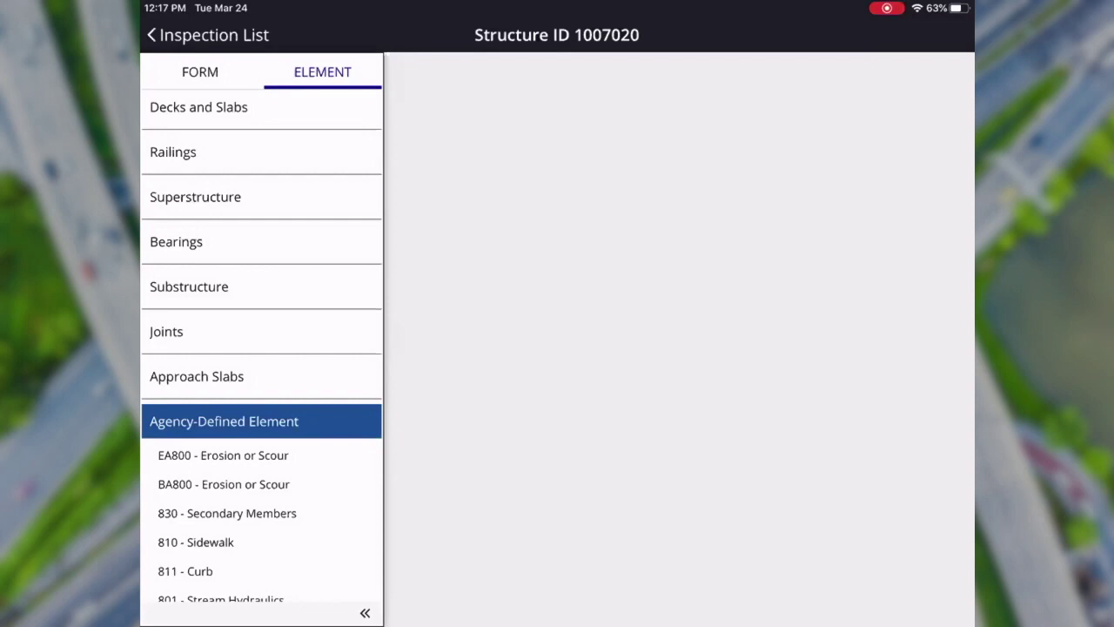
{"action": "left_click", "coordinate": [174, 35]}
{"action": "left_click", "coordinate": [165, 34]}
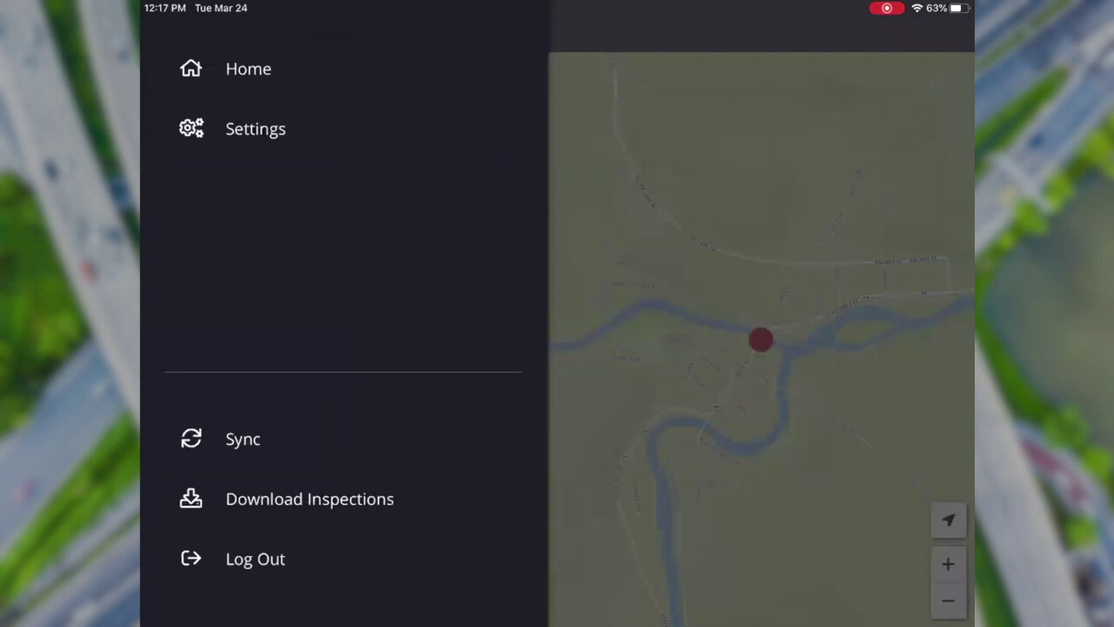
{"action": "left_click", "coordinate": [243, 439]}
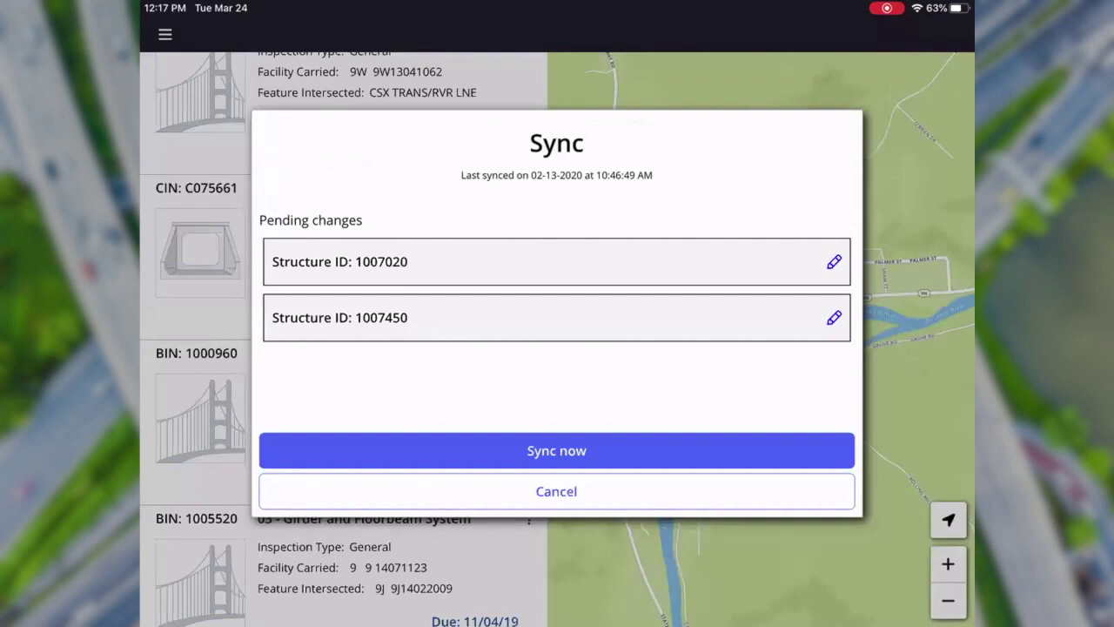
{"action": "left_click", "coordinate": [556, 450]}
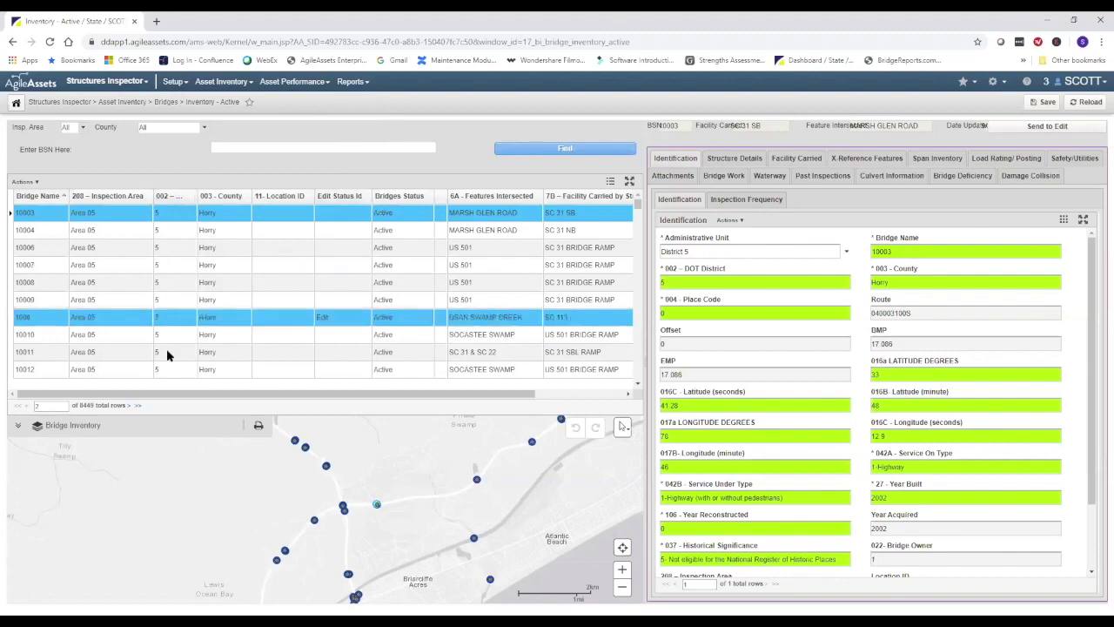
- In the Structures Inspector web inventory, select bridge 10004 and set the map's base map to Streets
{"action": "left_click", "coordinate": [174, 222]}
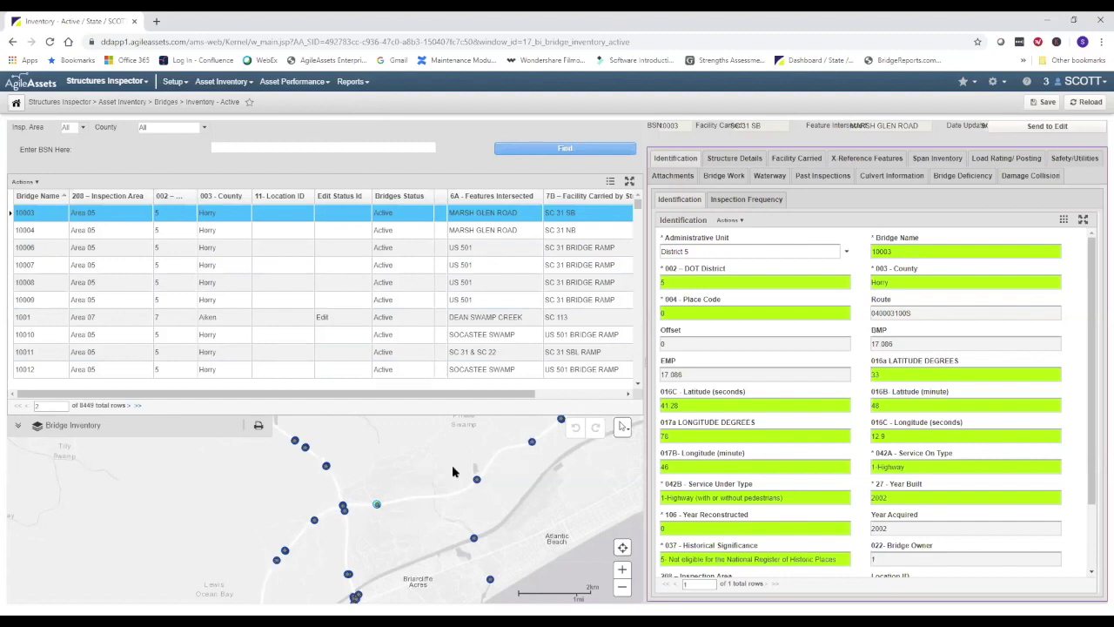
{"action": "left_click", "coordinate": [53, 233]}
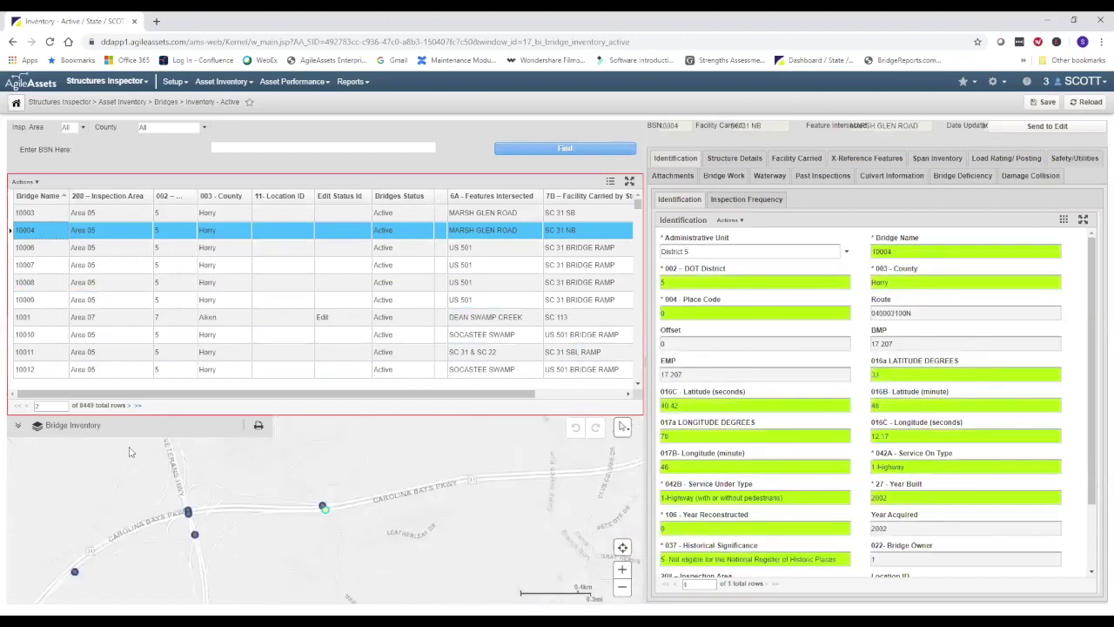
{"action": "left_click", "coordinate": [140, 429]}
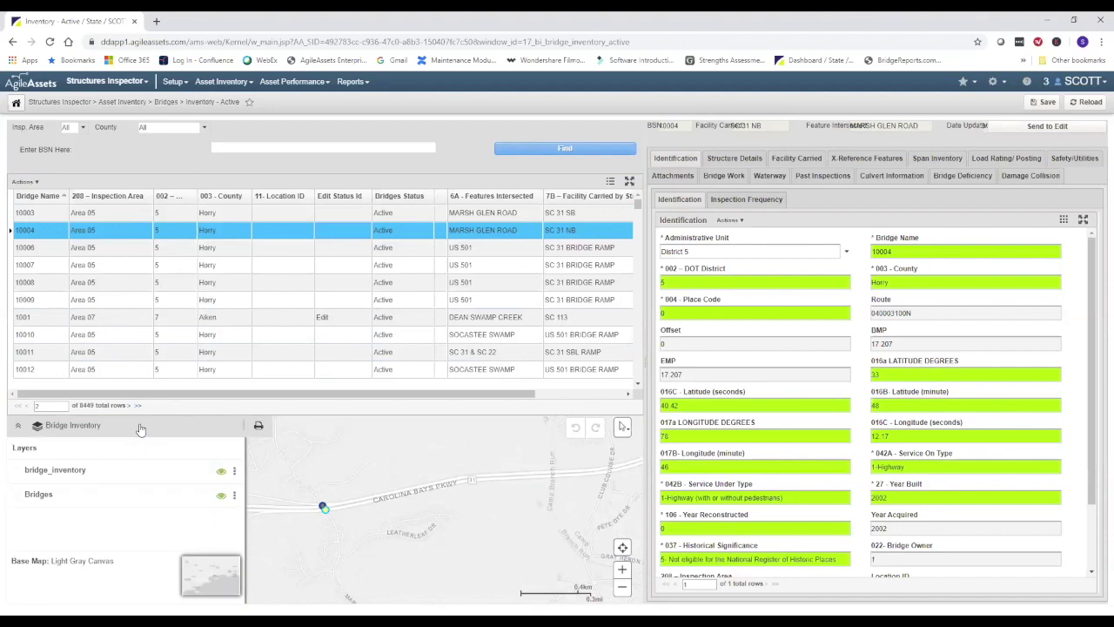
{"action": "left_click", "coordinate": [208, 574]}
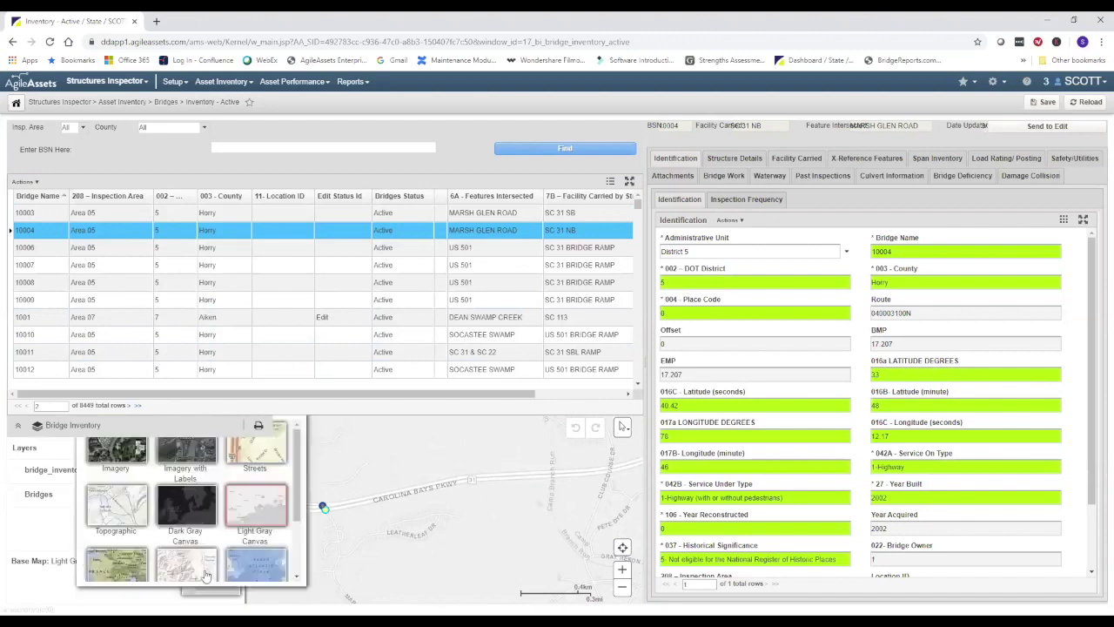
{"action": "left_click", "coordinate": [243, 461]}
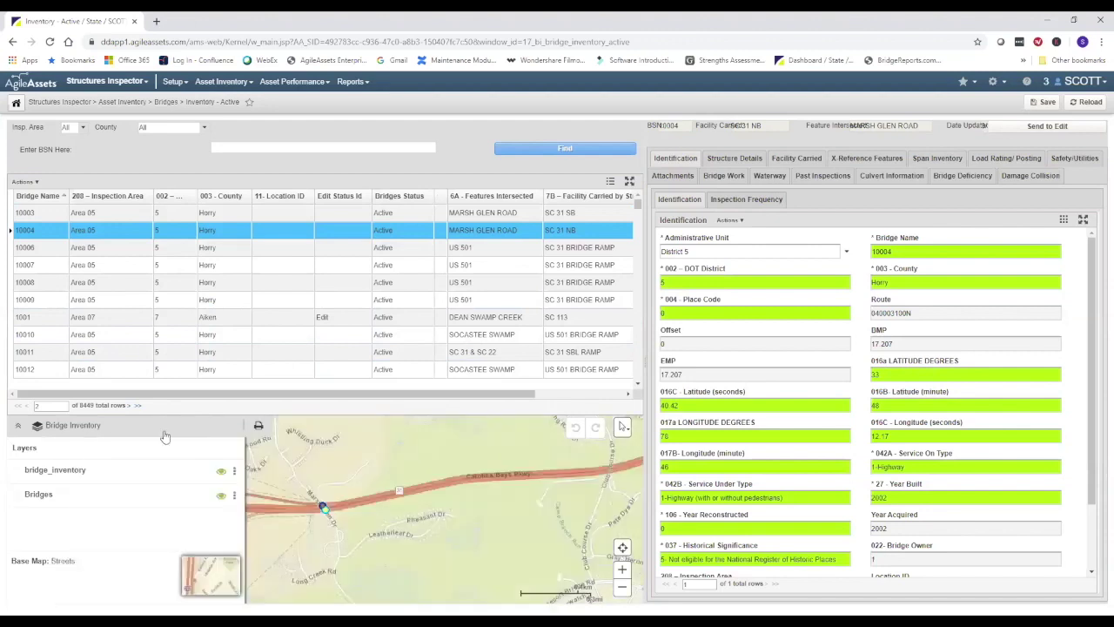
{"action": "left_click", "coordinate": [164, 433]}
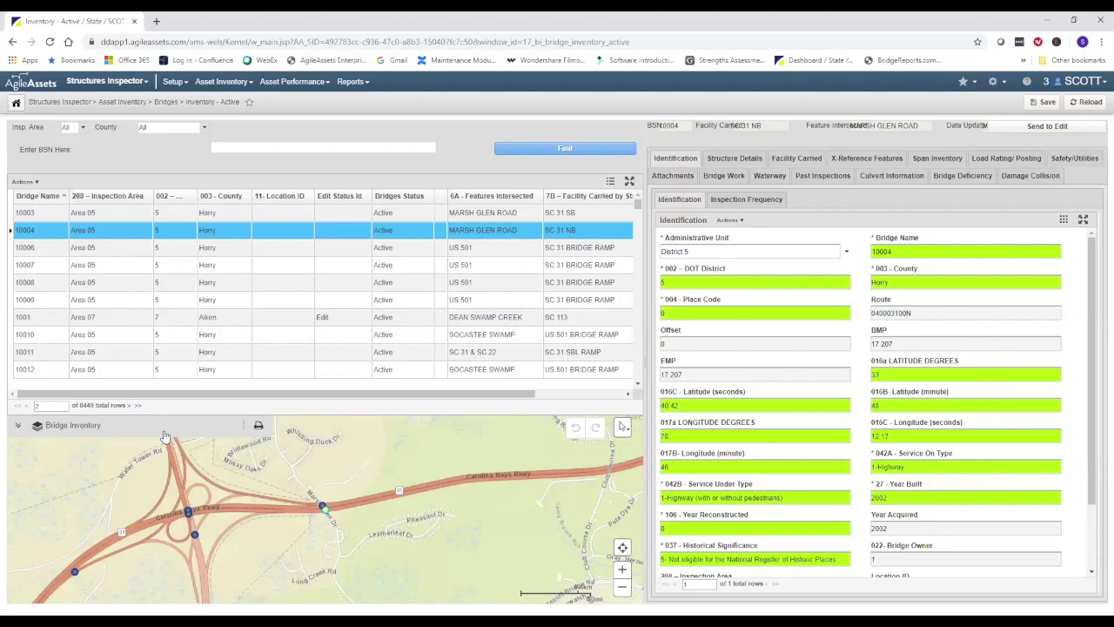
- Switch the base map to Imagery with Labels and view bridge 10004's location up close
{"action": "left_click", "coordinate": [164, 435]}
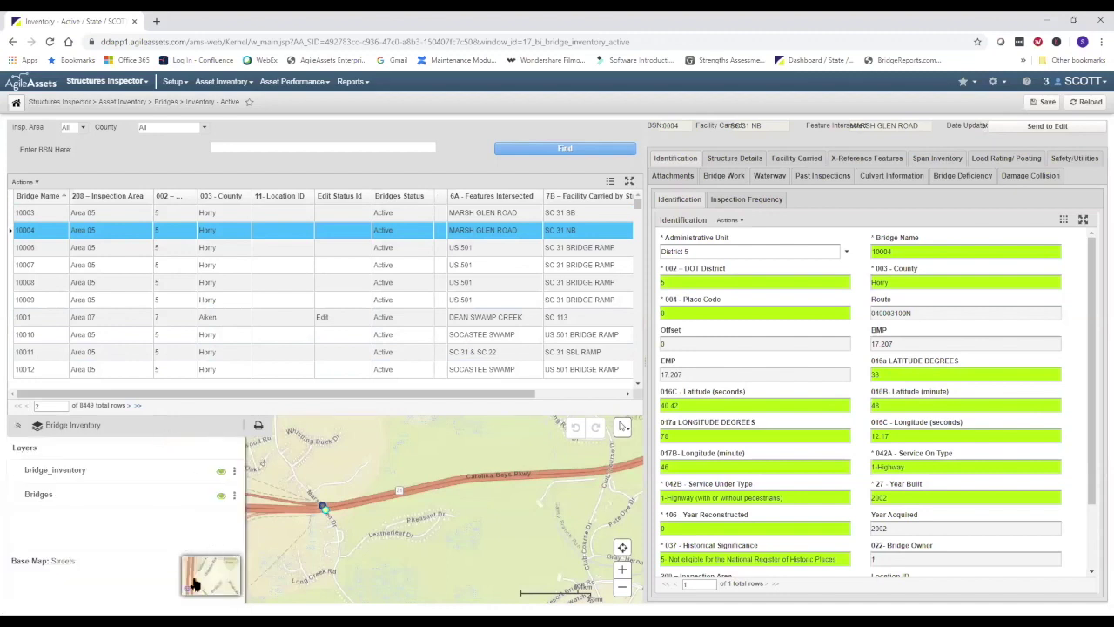
{"action": "left_click", "coordinate": [200, 574]}
{"action": "left_click", "coordinate": [174, 439]}
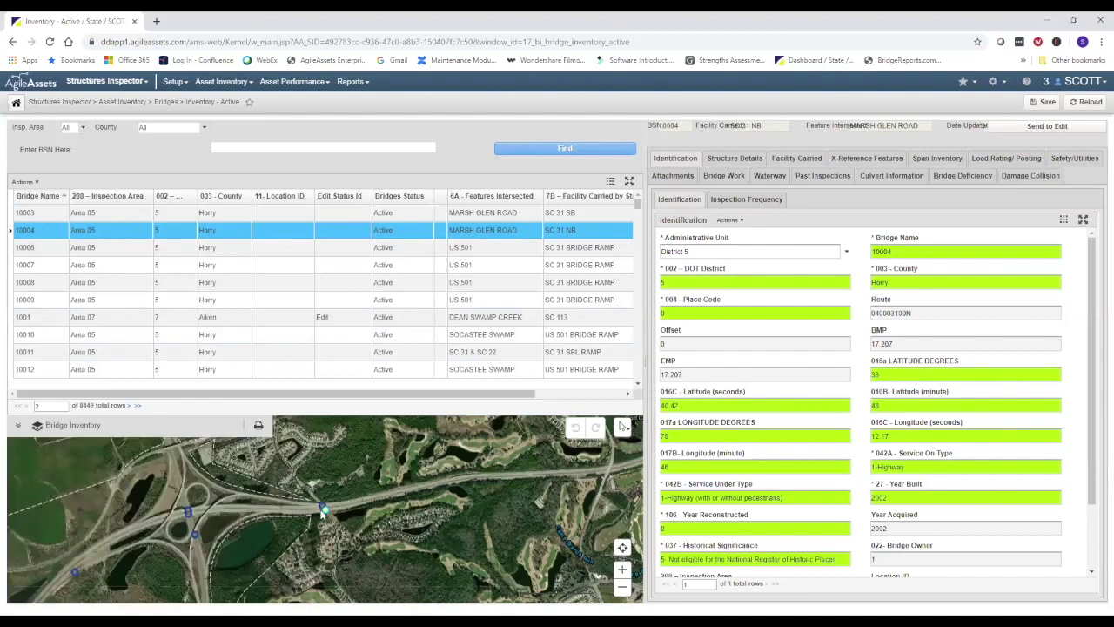
{"action": "scroll", "coordinate": [320, 516], "scroll_direction": "up", "scroll_amount": 5}
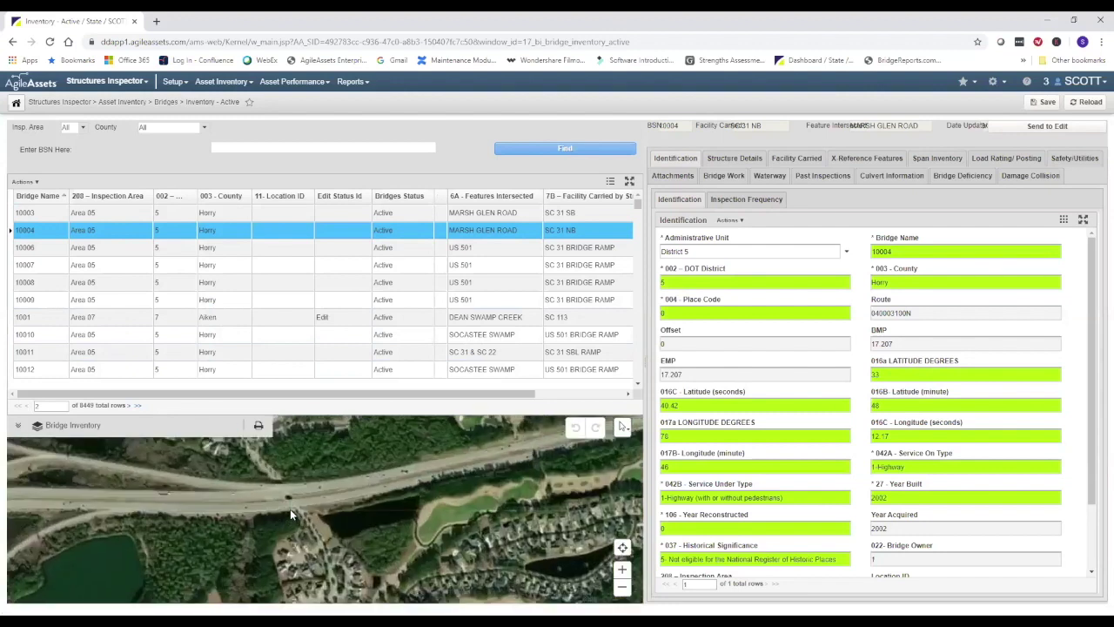
{"action": "scroll", "coordinate": [315, 489], "scroll_direction": "up", "scroll_amount": 2}
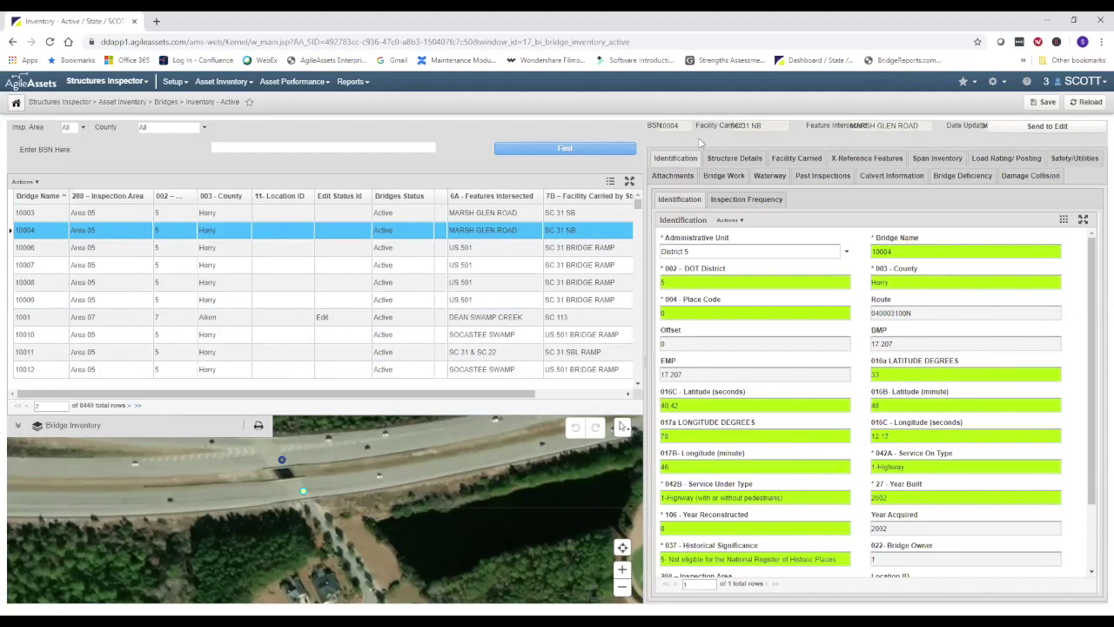
- Review bridge 10004's past inspections and its attachments, including the file actions available for them
{"action": "left_click", "coordinate": [823, 176]}
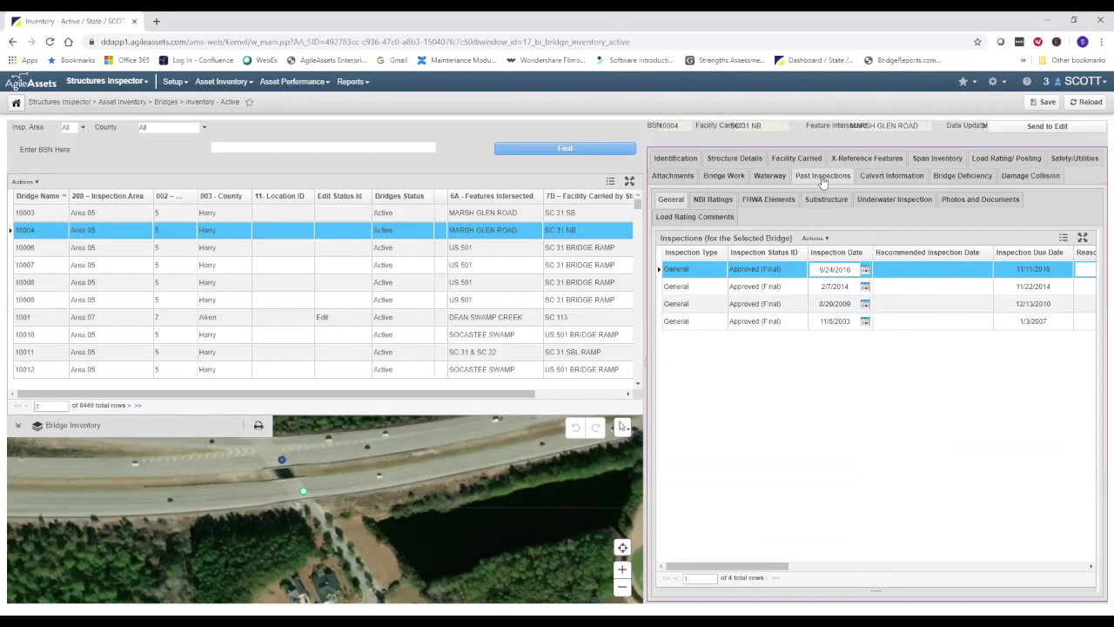
{"action": "left_click", "coordinate": [686, 178]}
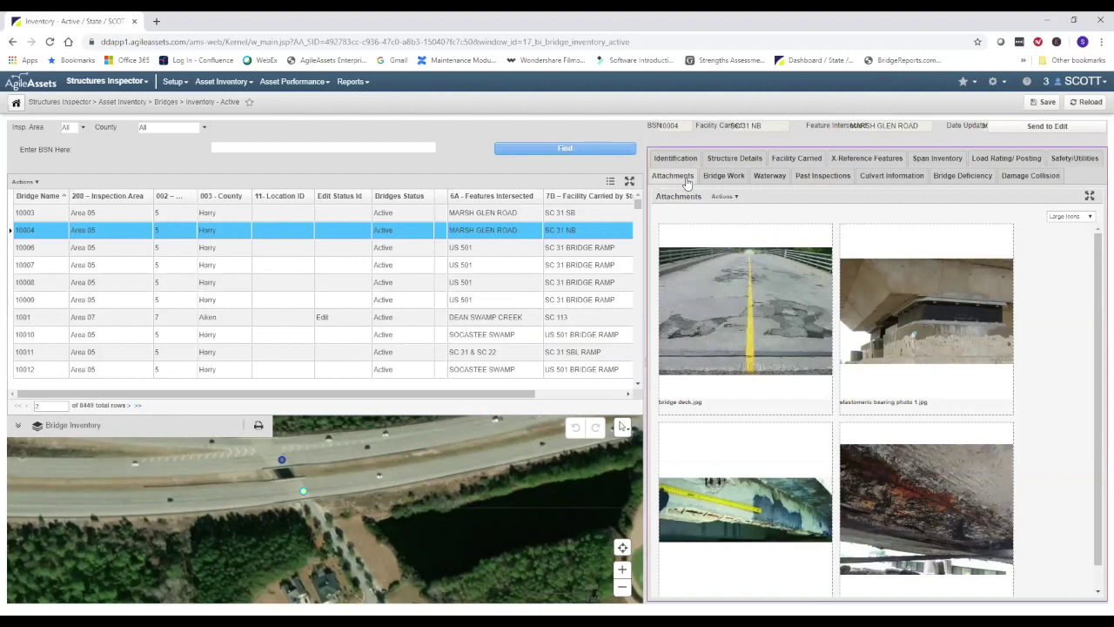
{"action": "left_click", "coordinate": [733, 198]}
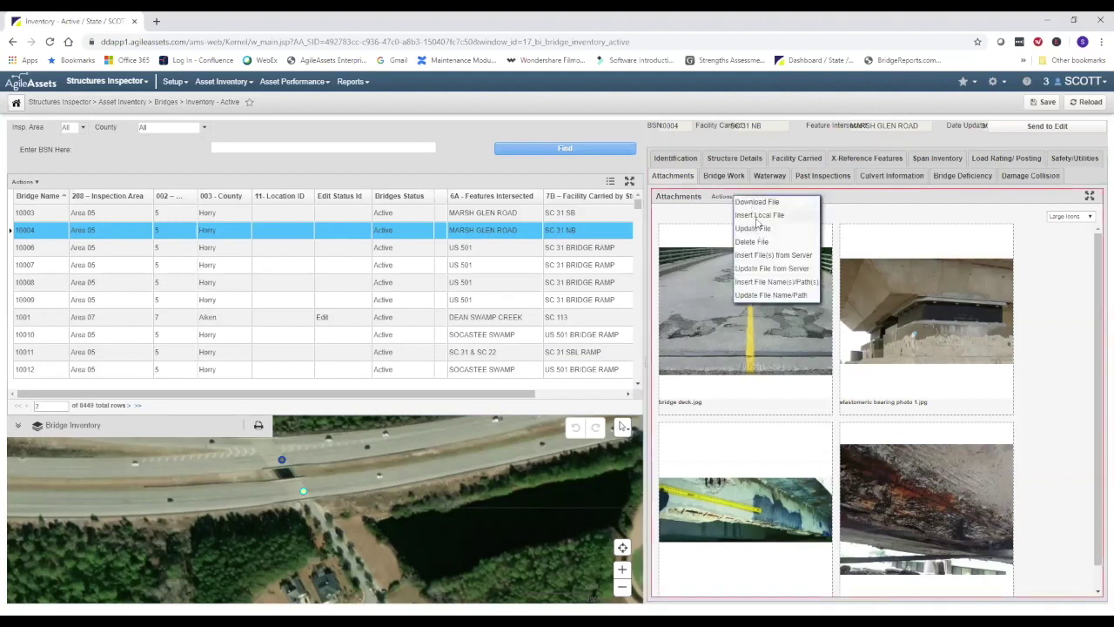
{"action": "left_click", "coordinate": [824, 201]}
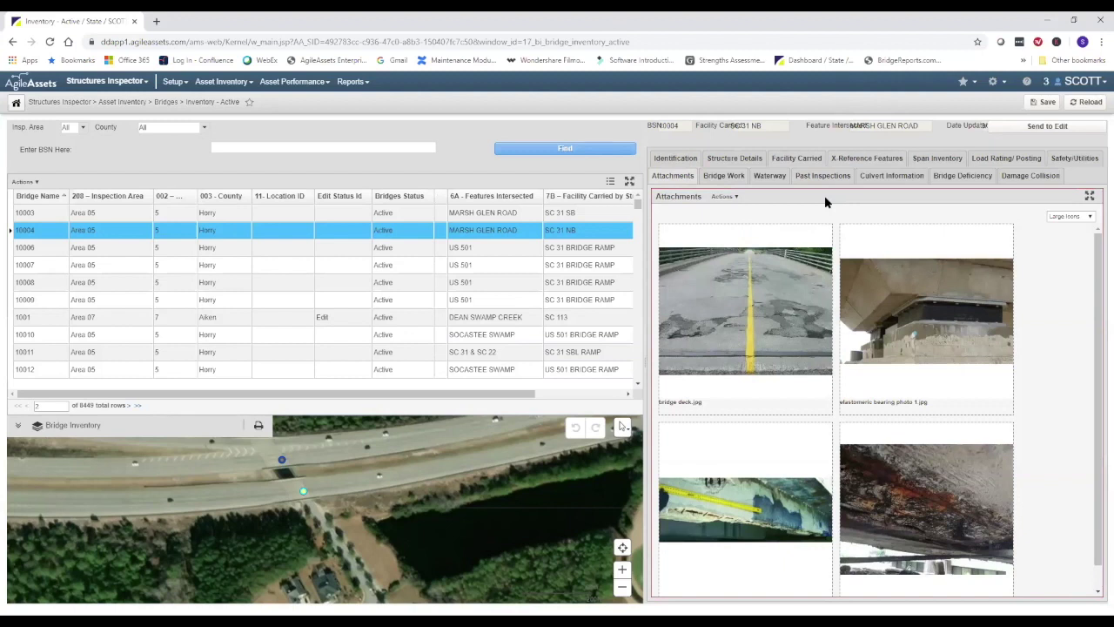
- Open the maintenance history from bridge 10004's maintenance work records and examine its work orders
{"action": "left_click", "coordinate": [729, 176]}
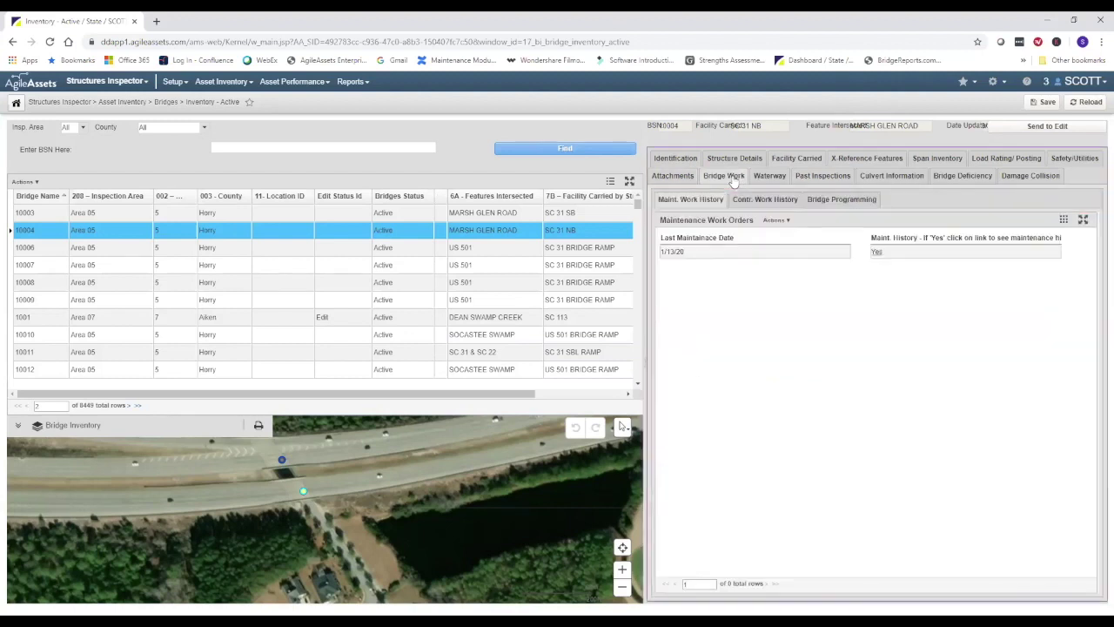
{"action": "left_click", "coordinate": [877, 252]}
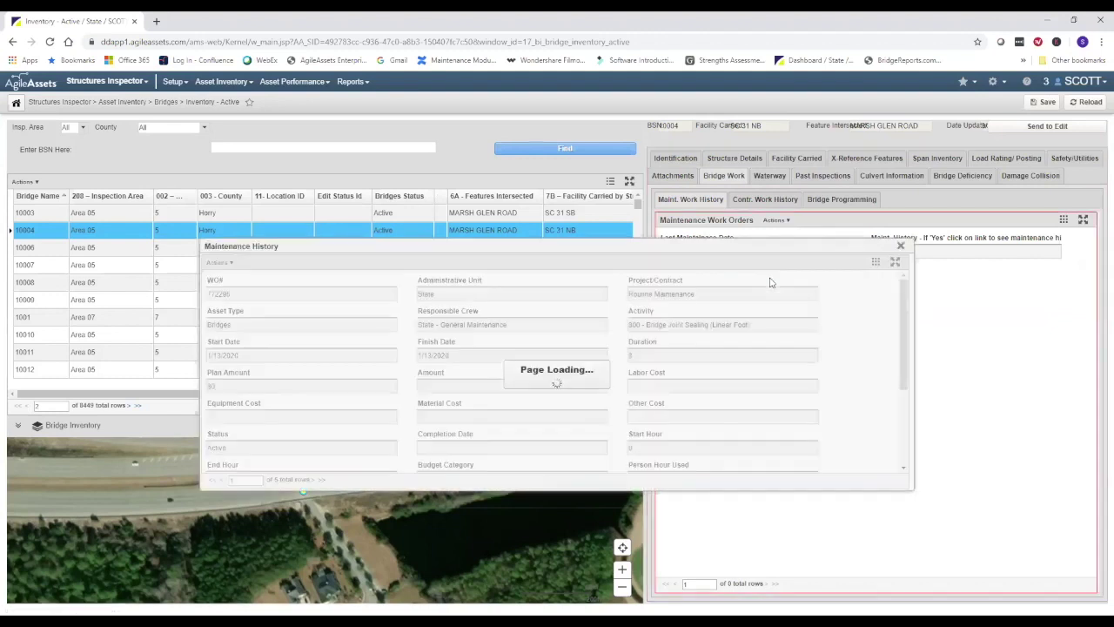
{"action": "left_click", "coordinate": [876, 264]}
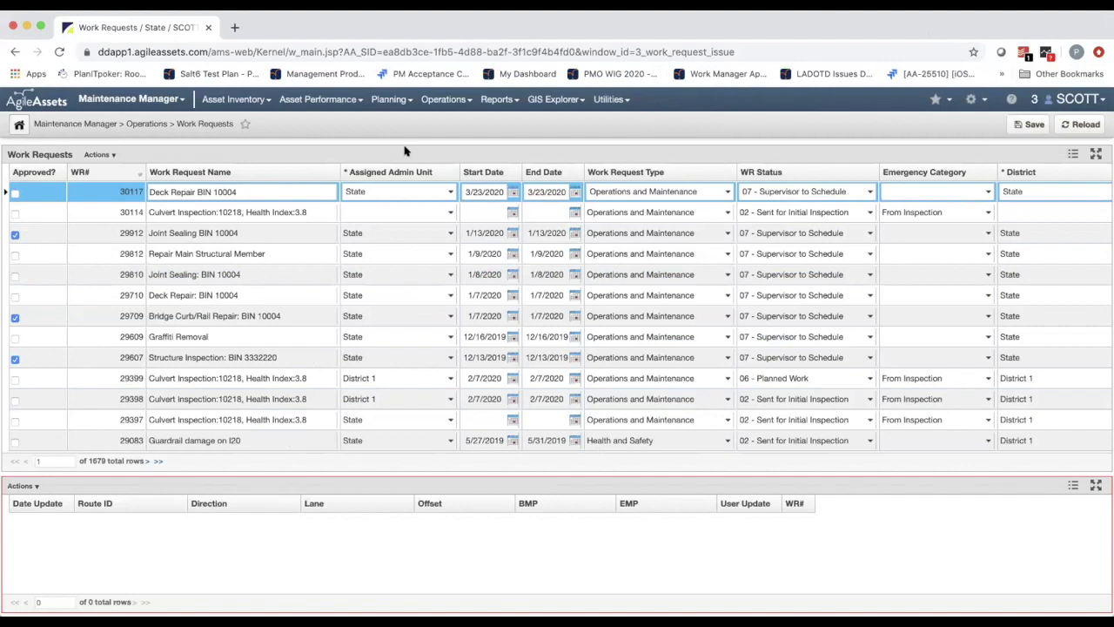
- Open the work requests used as work order sources and insert a new work order for Deck Repair BIN 10004
{"action": "left_click", "coordinate": [464, 102]}
{"action": "mouse_move", "coordinate": [479, 191]}
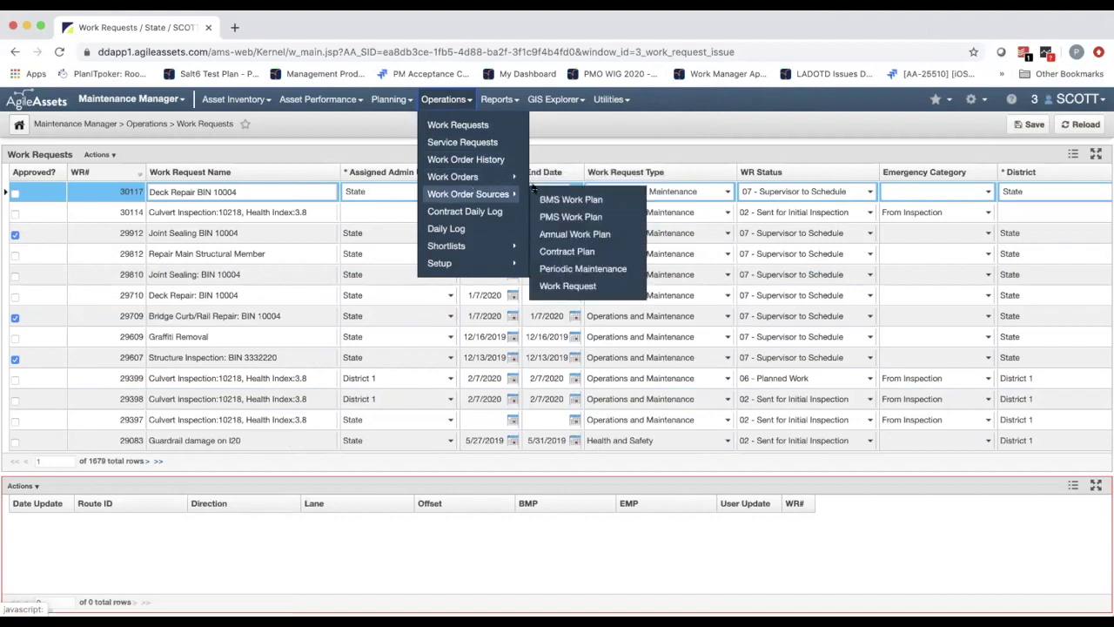
{"action": "left_click", "coordinate": [551, 285]}
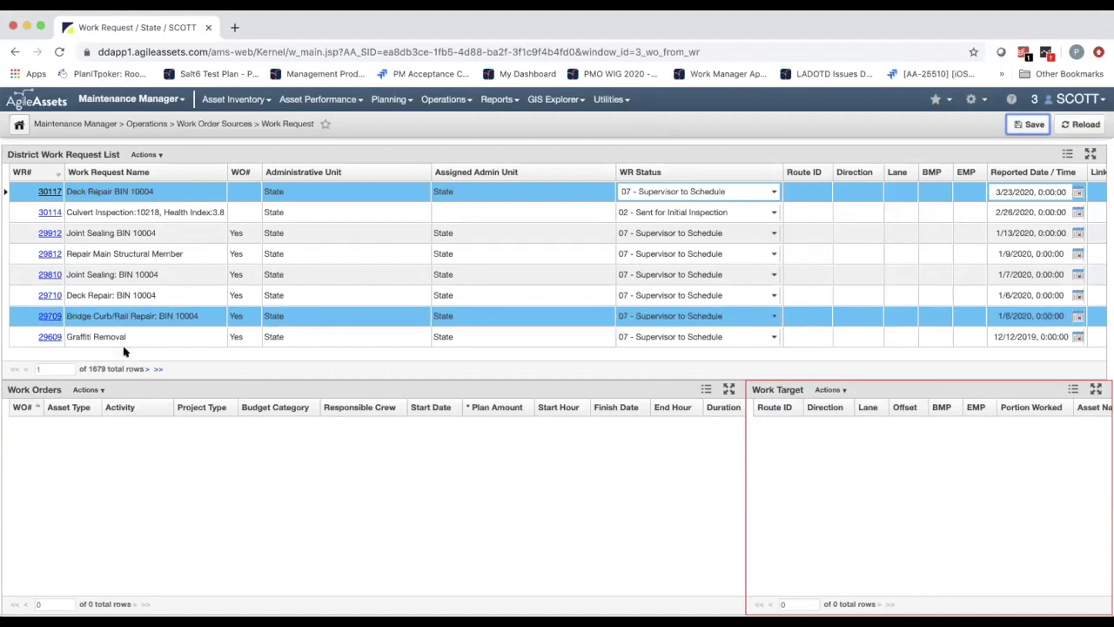
{"action": "left_click", "coordinate": [95, 389]}
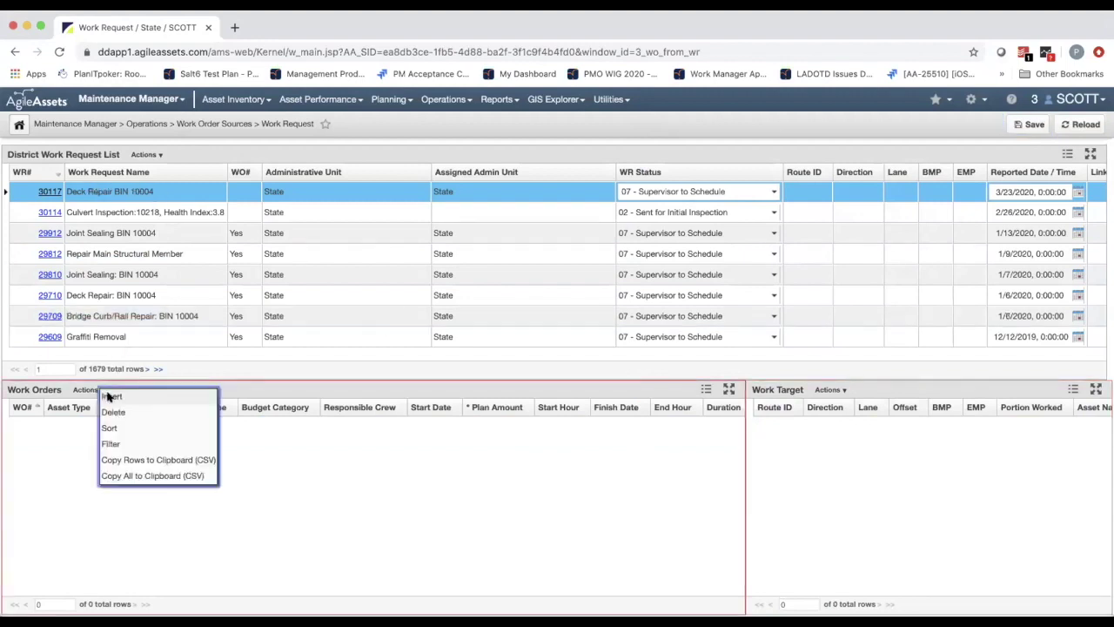
{"action": "left_click", "coordinate": [110, 395]}
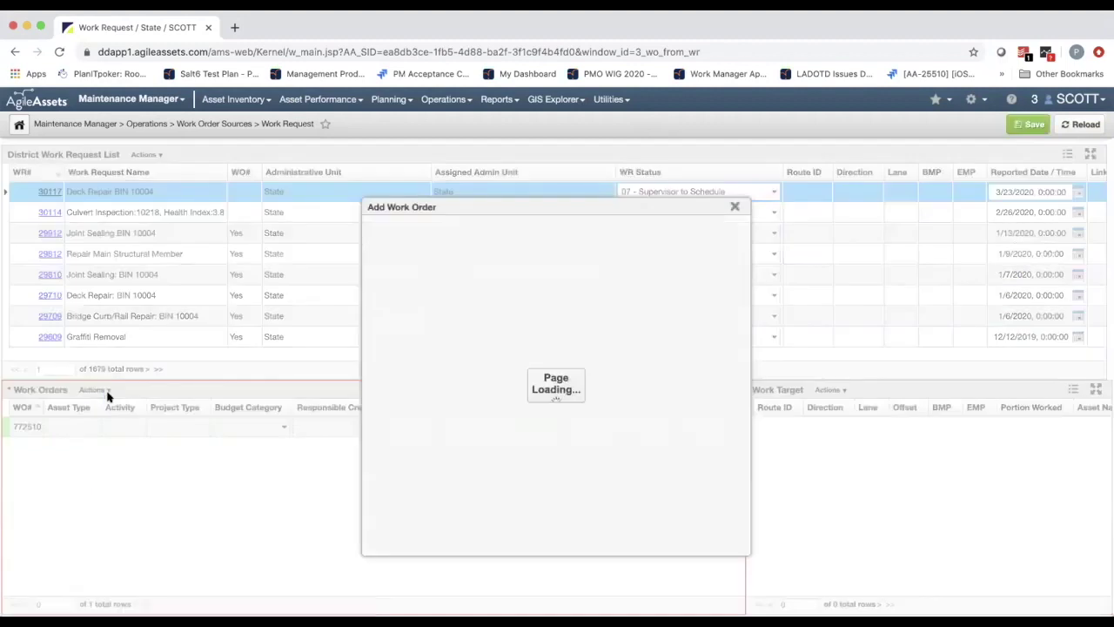
- Set the new work order's project to Routine Maintenance, asset type to Bridges and activity to 810 - Deck Repair
{"action": "left_click", "coordinate": [715, 251]}
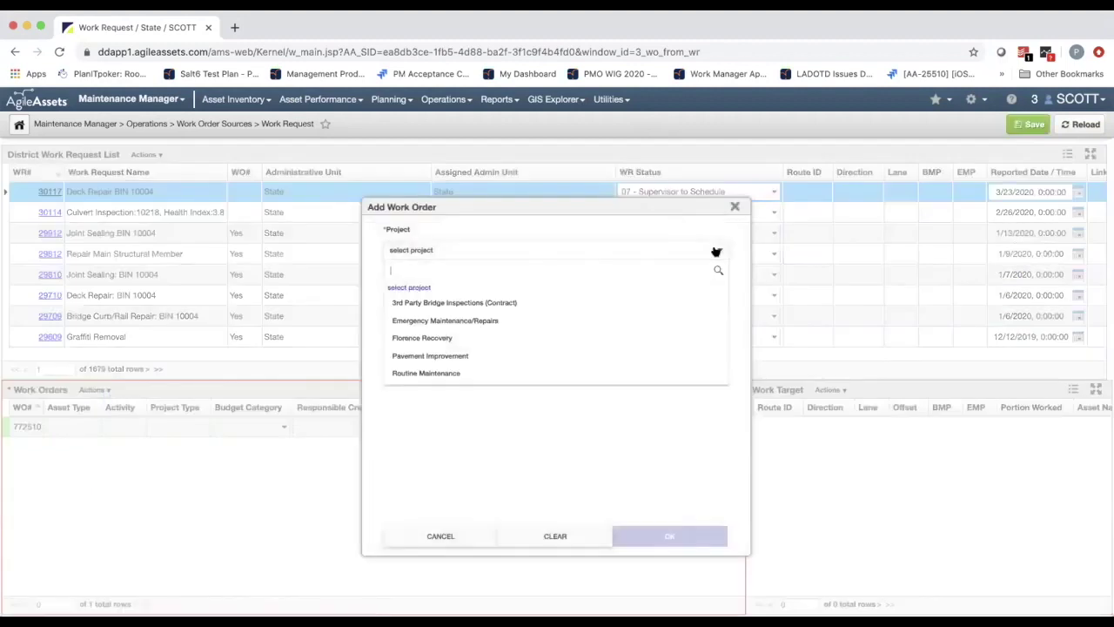
{"action": "left_click", "coordinate": [503, 374]}
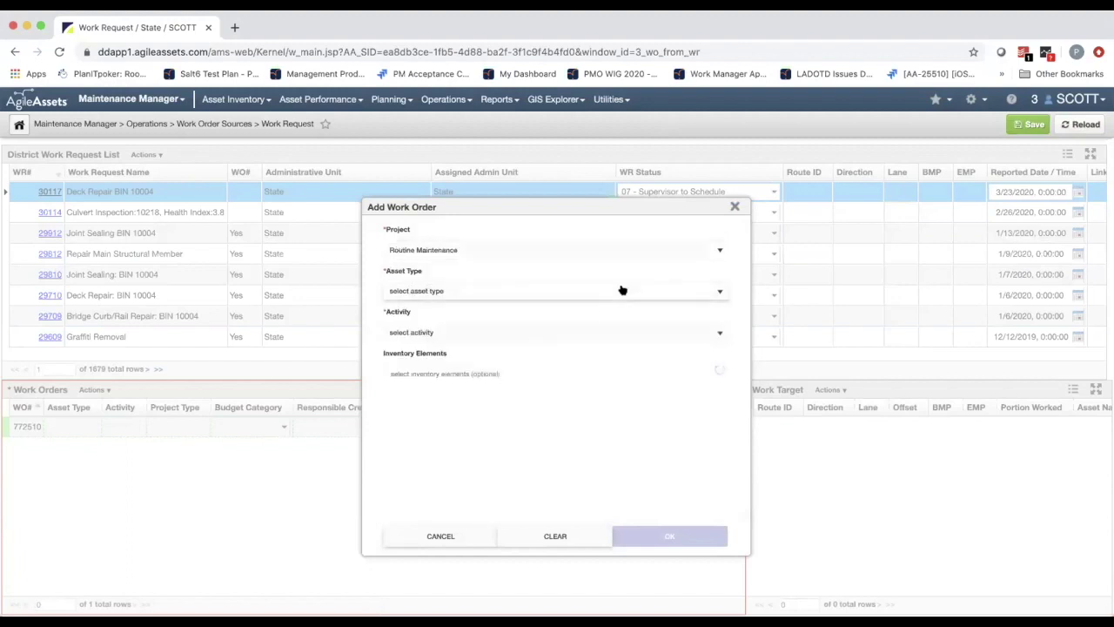
{"action": "left_click", "coordinate": [615, 290]}
{"action": "left_click", "coordinate": [447, 345]}
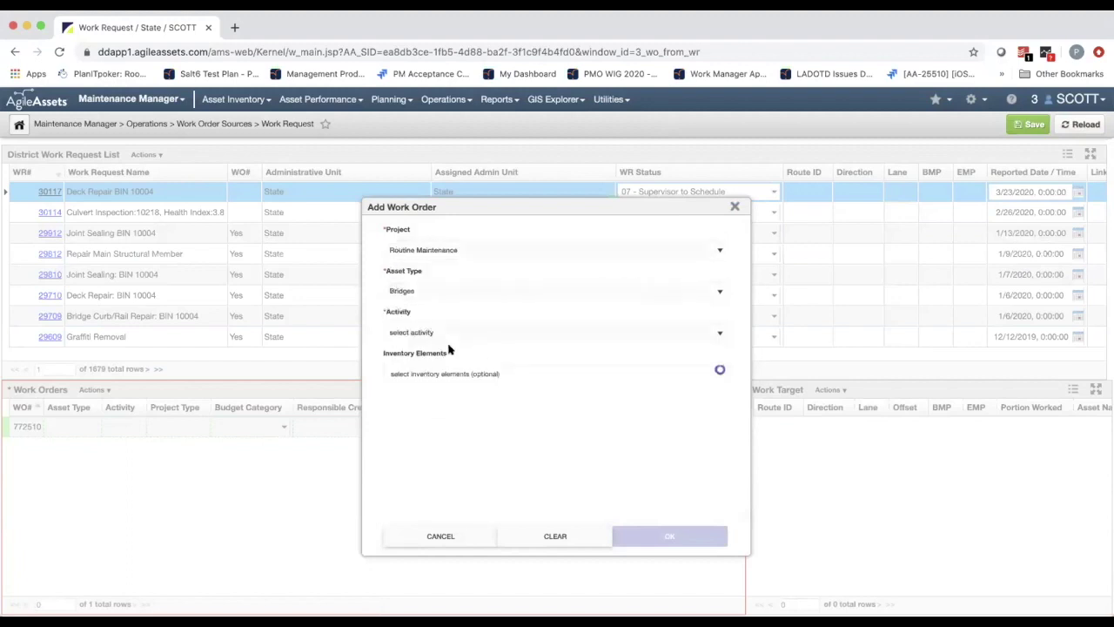
{"action": "left_click", "coordinate": [487, 333]}
{"action": "scroll", "coordinate": [474, 427], "scroll_direction": "down", "scroll_amount": 1}
{"action": "left_click", "coordinate": [449, 403]}
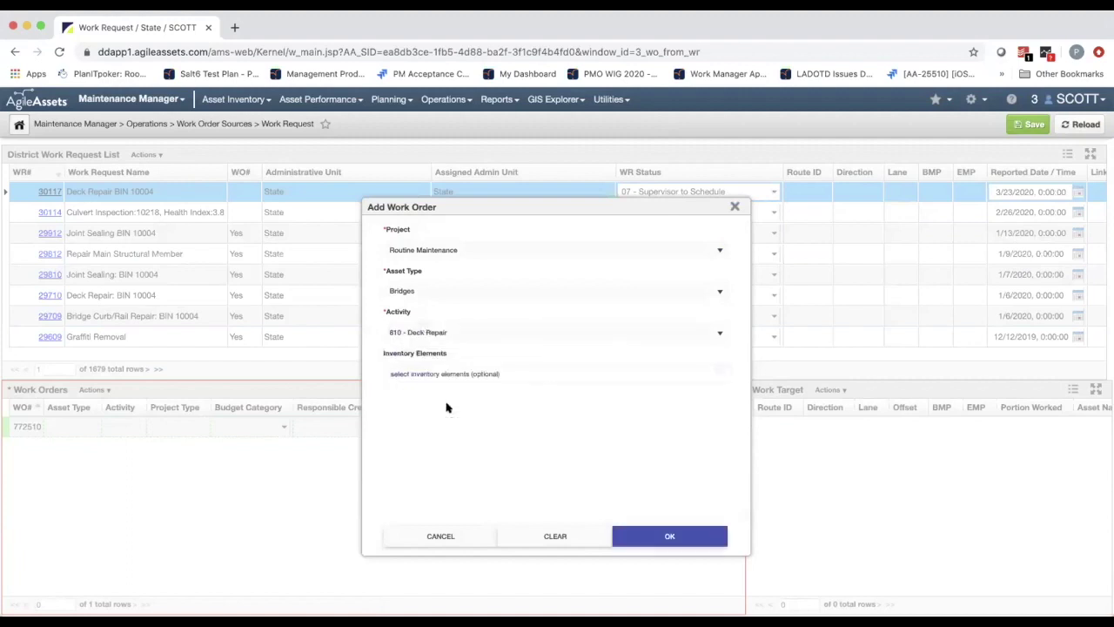
- Add bridge 10004 as the work order's inventory element and confirm the new work order
{"action": "left_click", "coordinate": [514, 376]}
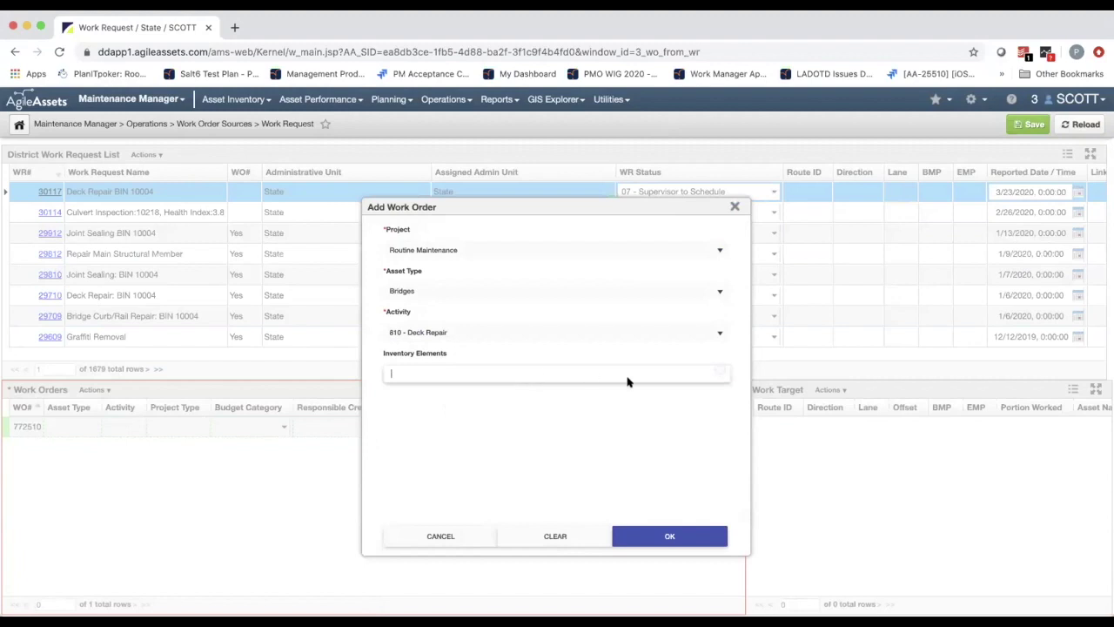
{"action": "type", "text": "Bridge"}
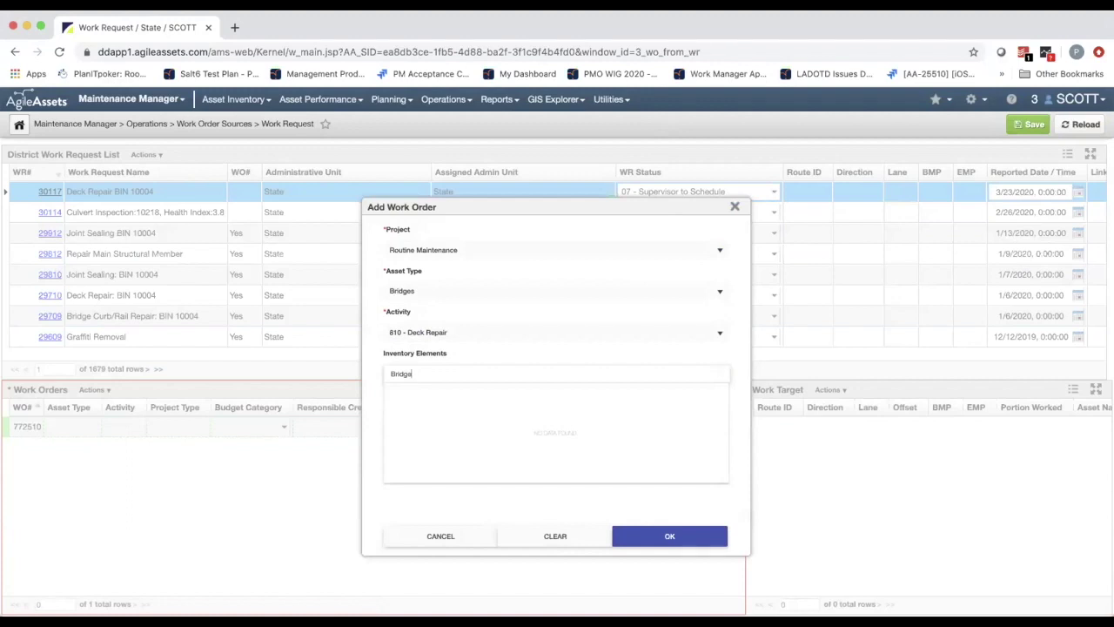
{"action": "key", "text": "BackSpace"}
{"action": "key", "text": "BackSpace"}
{"action": "key", "text": "BackSpace"}
{"action": "key", "text": "BackSpace"}
{"action": "key", "text": "BackSpace"}
{"action": "type", "text": "10004"}
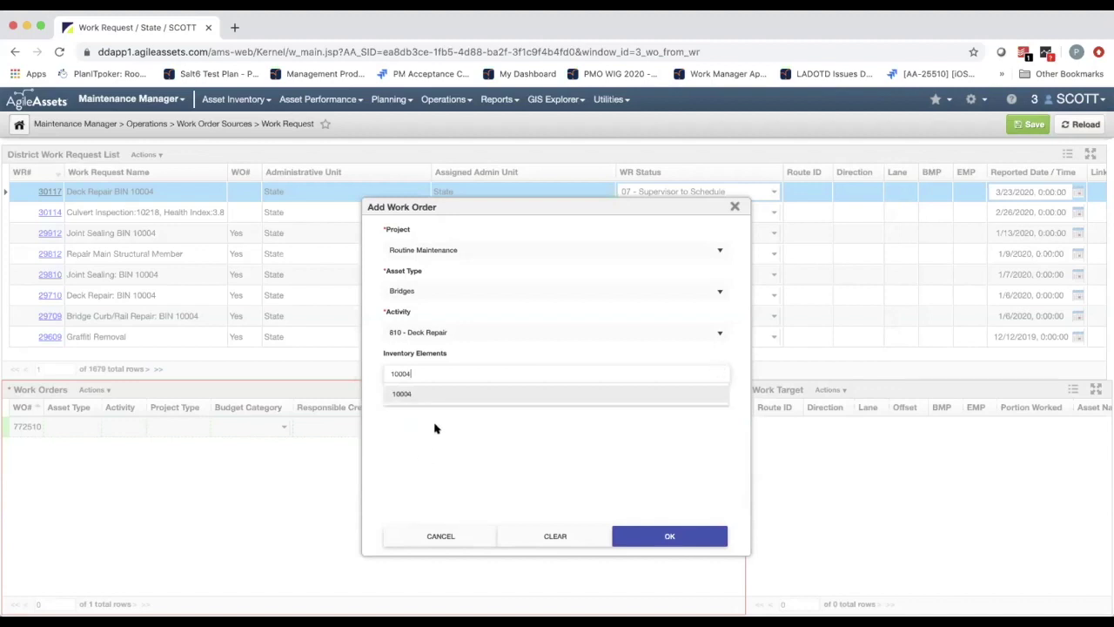
{"action": "left_click", "coordinate": [404, 397]}
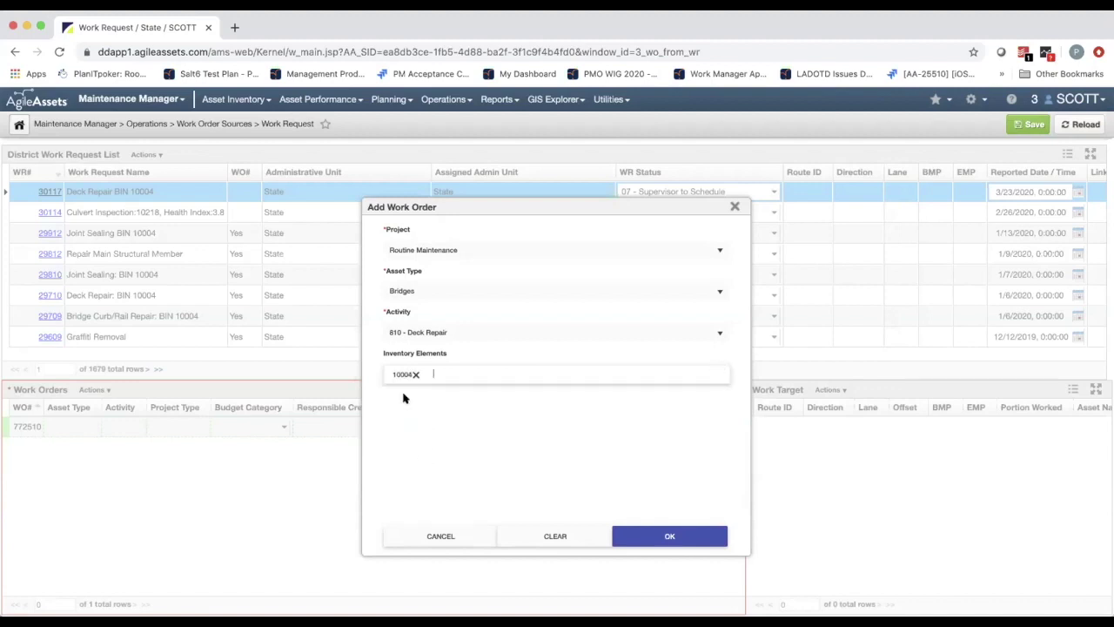
{"action": "left_click", "coordinate": [651, 532]}
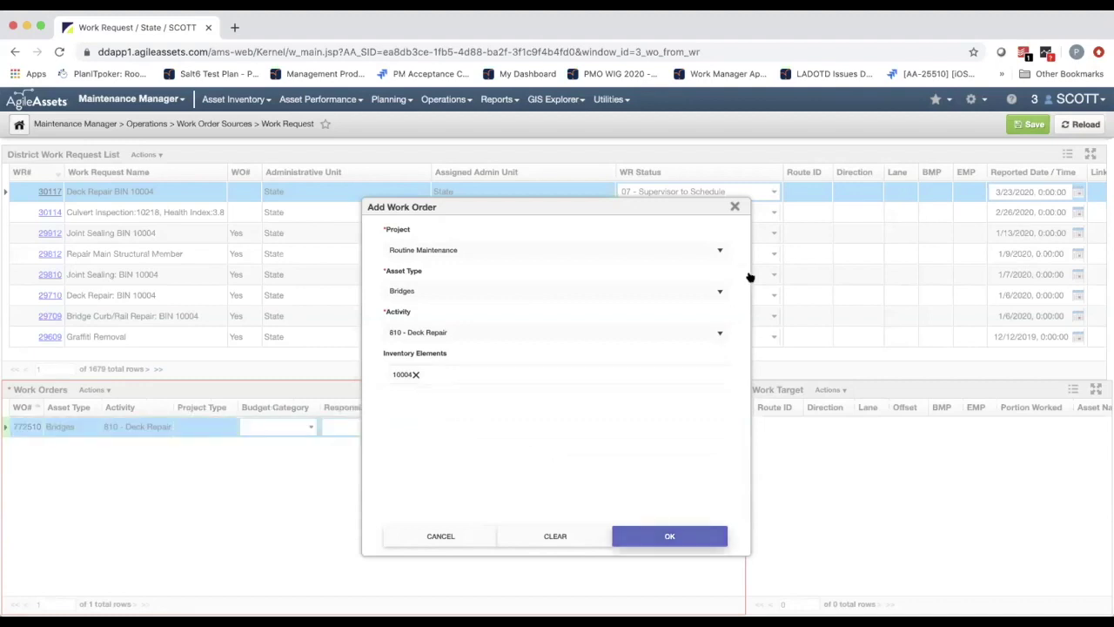
{"action": "left_click", "coordinate": [735, 207]}
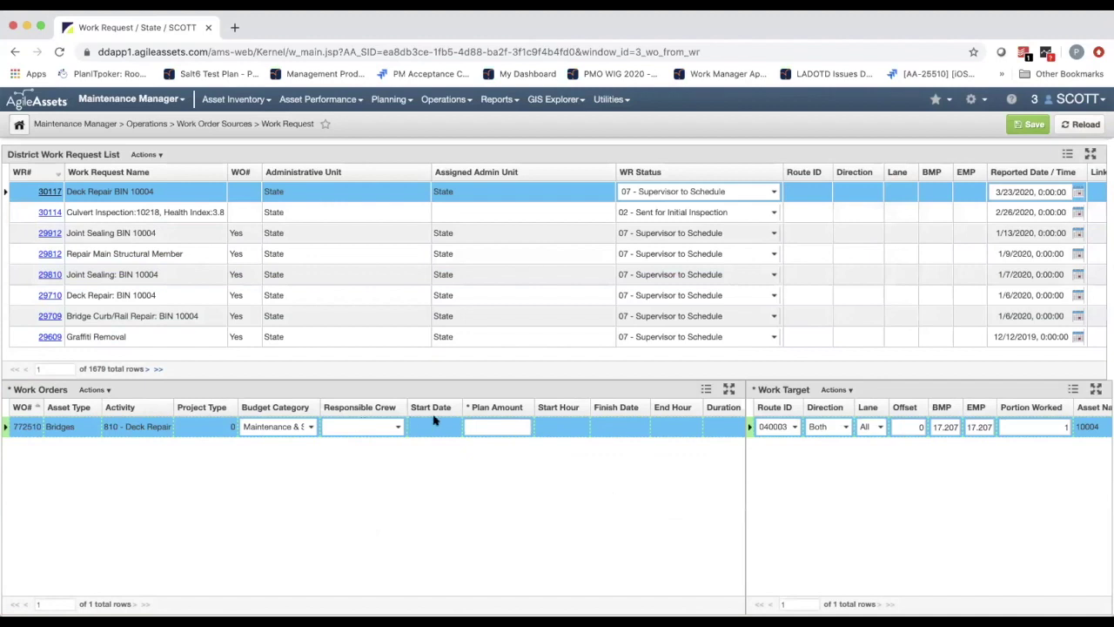
- Set the work order's plan amount to 80, check its work target, and save it
{"action": "scroll", "coordinate": [433, 421], "scroll_direction": "right", "scroll_amount": 3}
{"action": "left_click", "coordinate": [371, 427]}
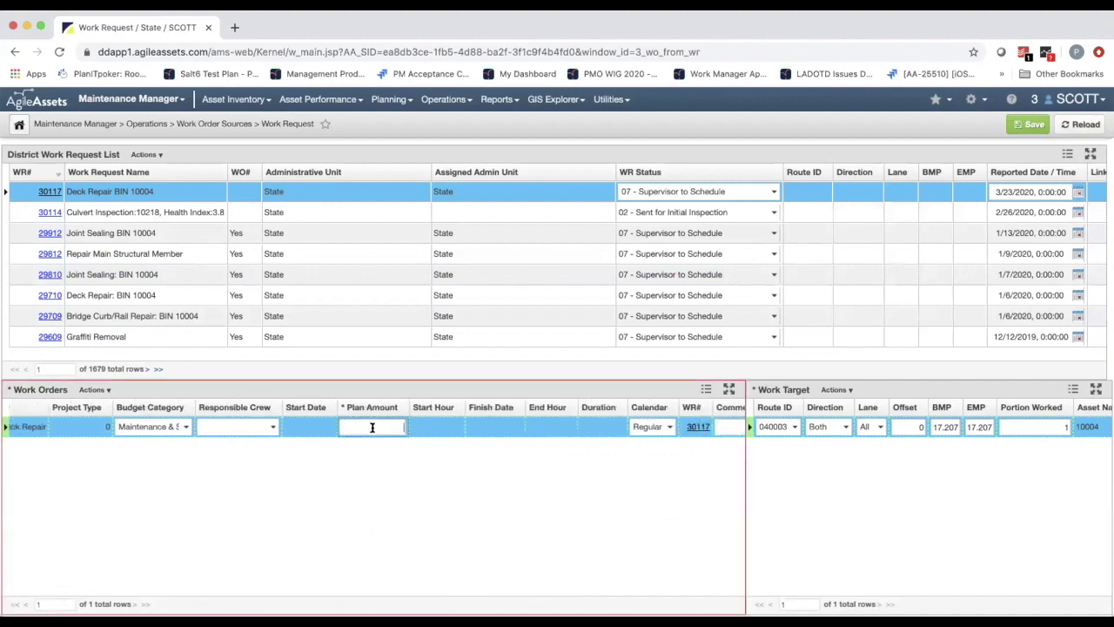
{"action": "type", "text": "80"}
{"action": "scroll", "coordinate": [415, 467], "scroll_direction": "right", "scroll_amount": 3}
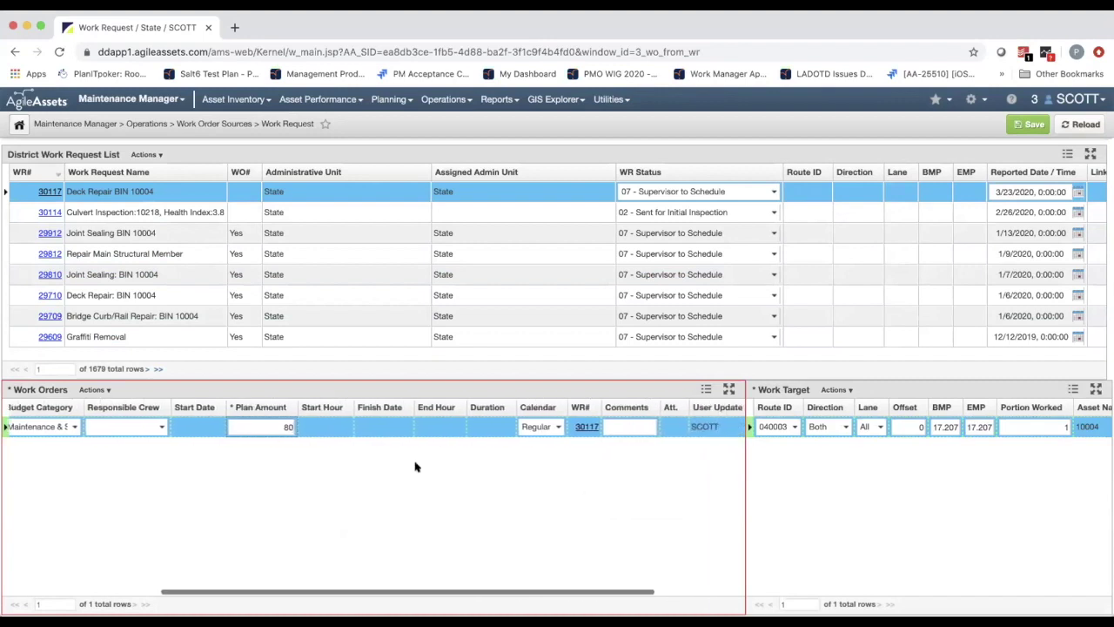
{"action": "scroll", "coordinate": [415, 468], "scroll_direction": "right", "scroll_amount": 2}
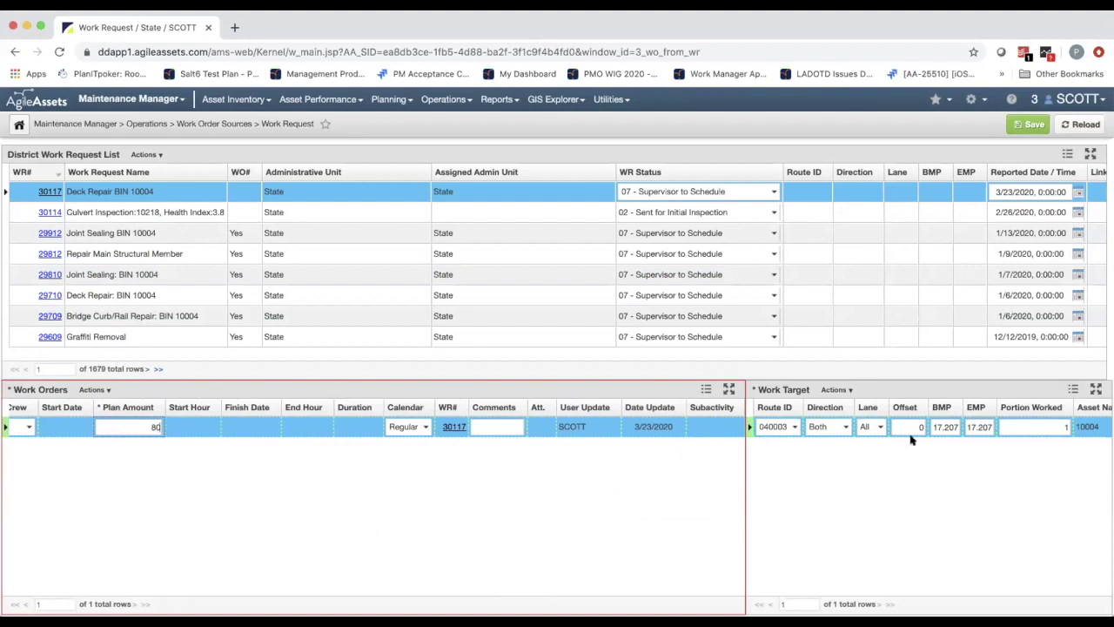
{"action": "scroll", "coordinate": [1007, 441], "scroll_direction": "right", "scroll_amount": 4}
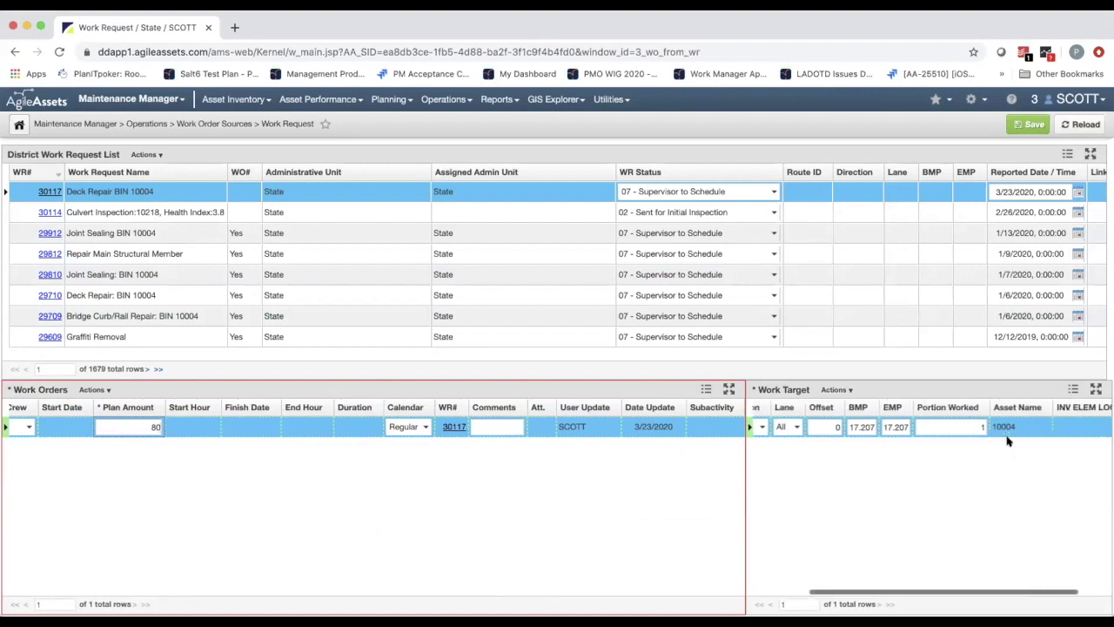
{"action": "scroll", "coordinate": [1006, 441], "scroll_direction": "left", "scroll_amount": 3}
{"action": "scroll", "coordinate": [1007, 441], "scroll_direction": "left", "scroll_amount": 2}
{"action": "scroll", "coordinate": [1006, 441], "scroll_direction": "right", "scroll_amount": 3}
{"action": "scroll", "coordinate": [1007, 441], "scroll_direction": "left", "scroll_amount": 3}
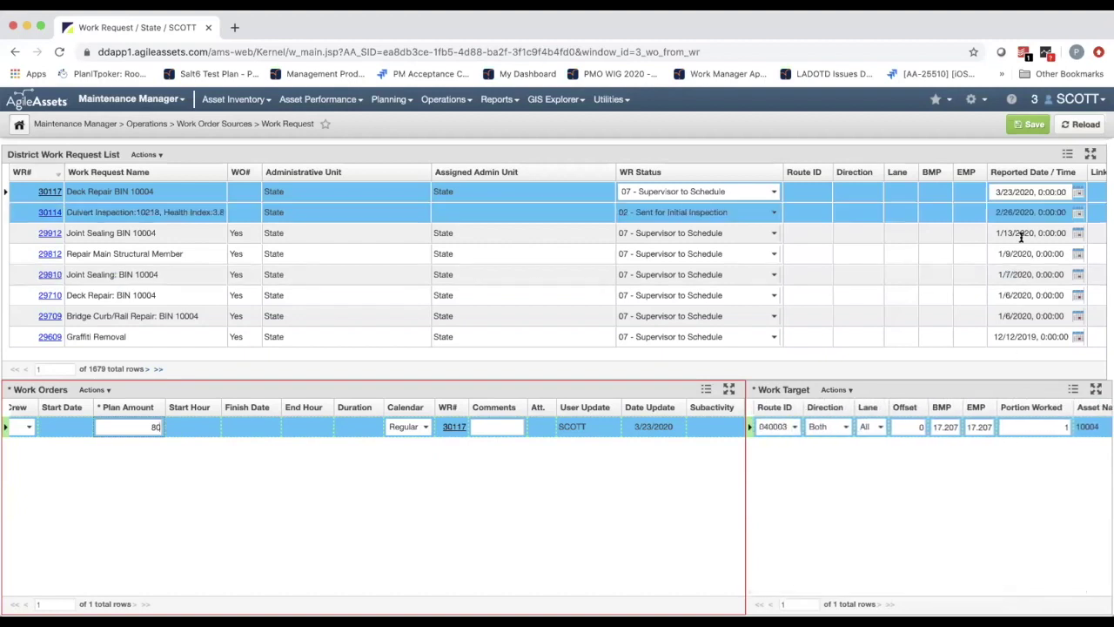
{"action": "left_click", "coordinate": [1016, 124]}
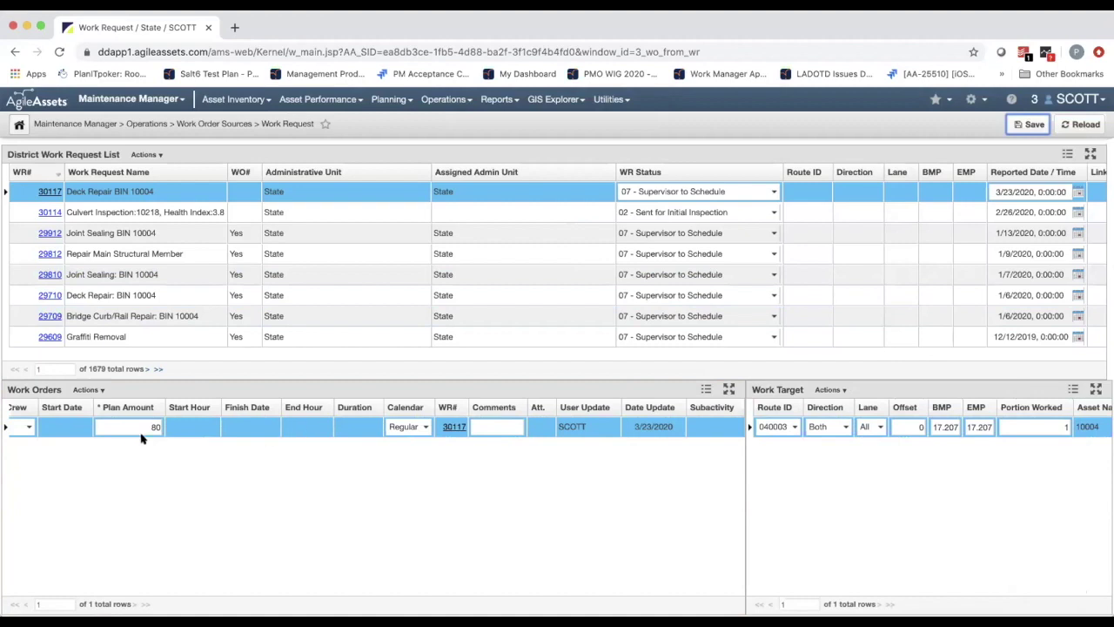
- Activate the deck repair work order for bridge 10004 and save the change
{"action": "scroll", "coordinate": [141, 435], "scroll_direction": "left", "scroll_amount": 5}
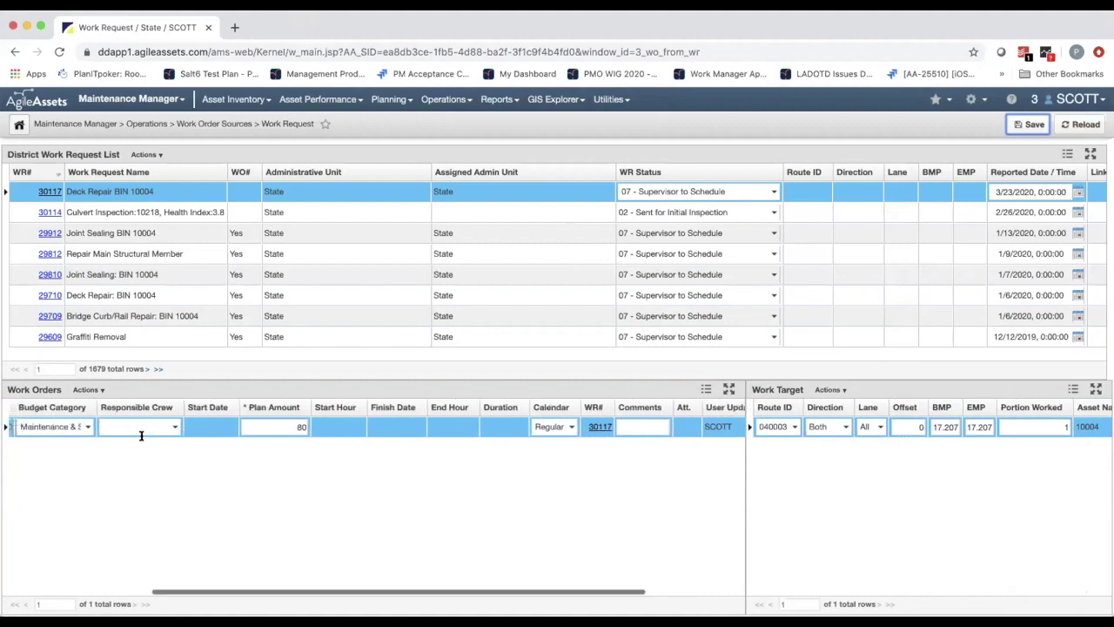
{"action": "scroll", "coordinate": [143, 432], "scroll_direction": "left", "scroll_amount": 3}
{"action": "scroll", "coordinate": [145, 428], "scroll_direction": "left", "scroll_amount": 3}
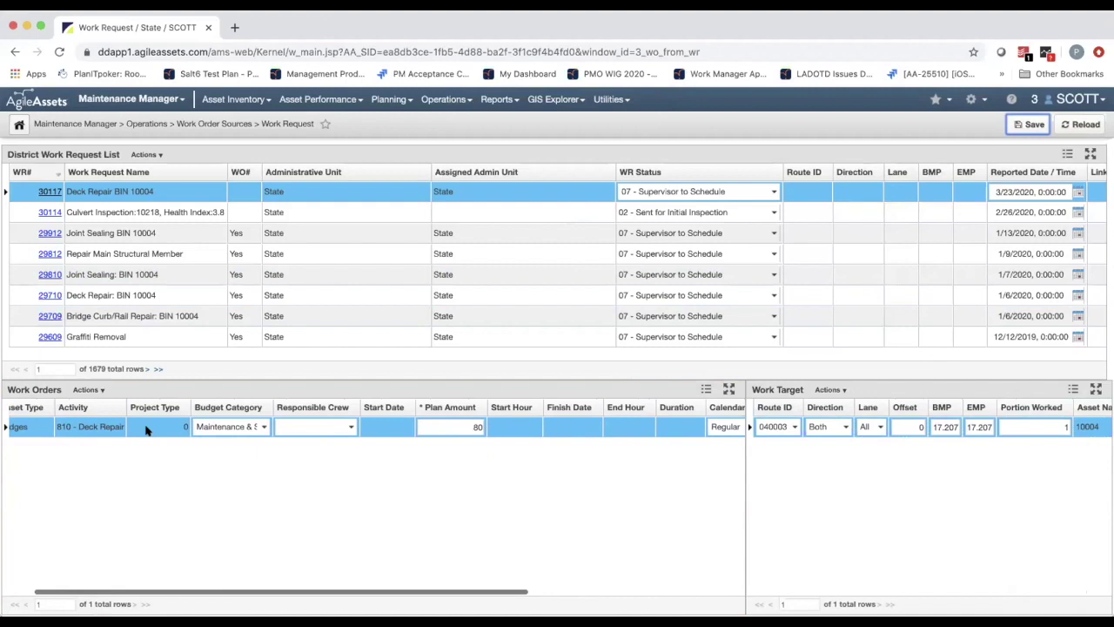
{"action": "left_click", "coordinate": [95, 391]}
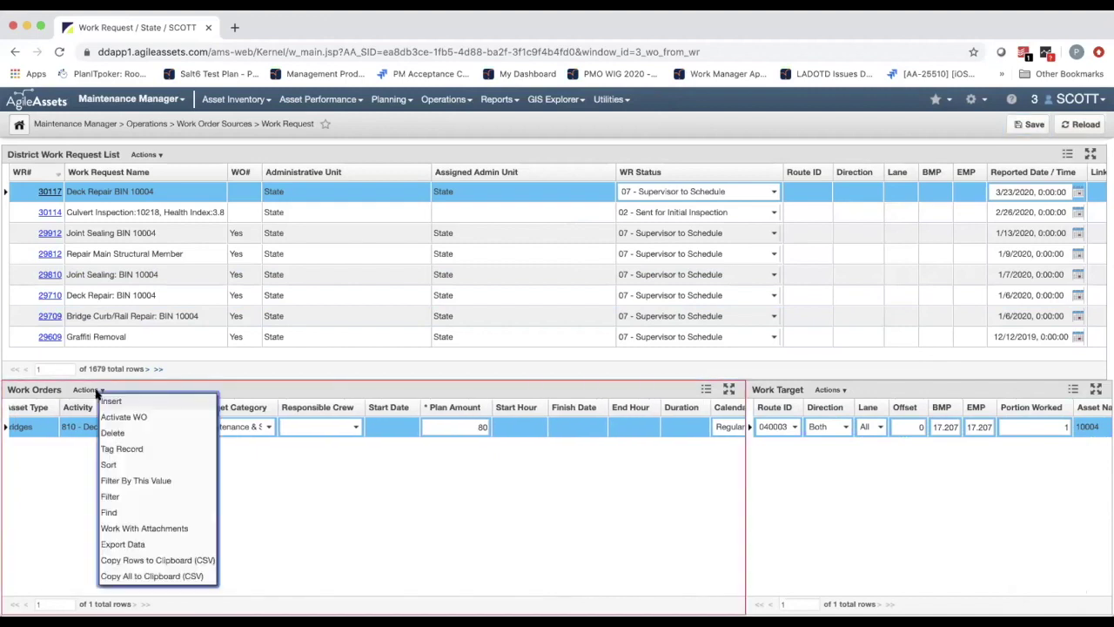
{"action": "left_click", "coordinate": [103, 418]}
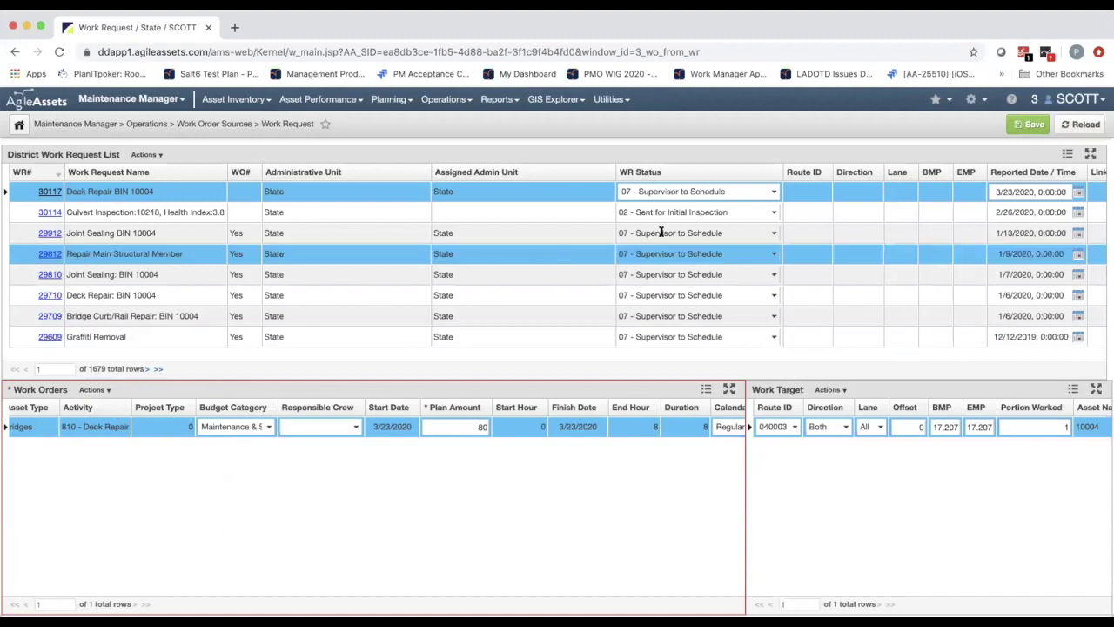
{"action": "left_click", "coordinate": [1030, 121]}
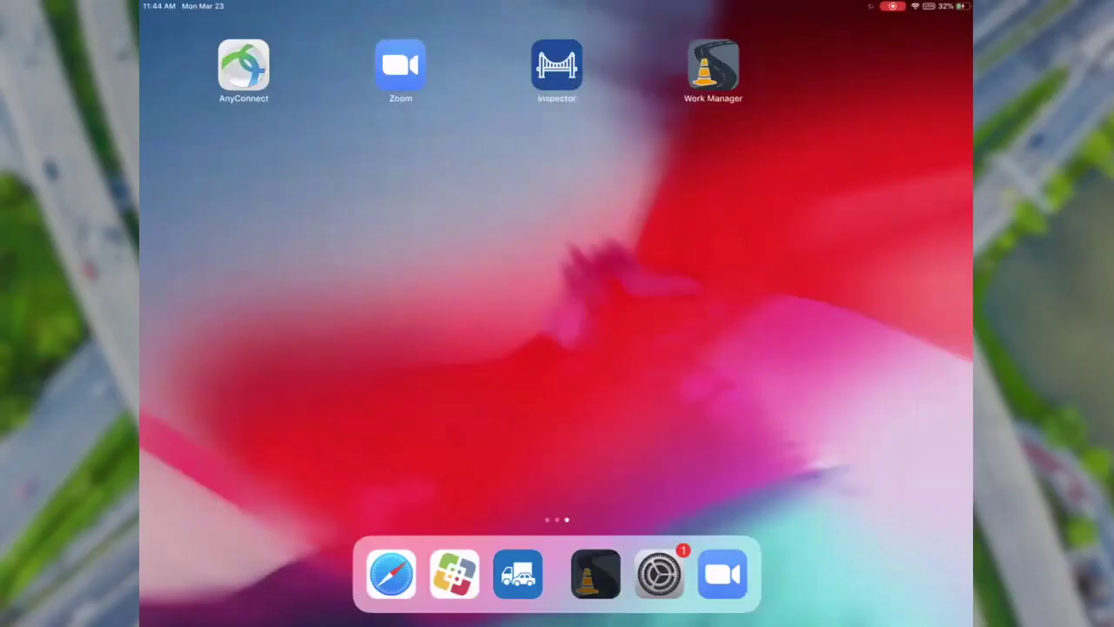
- In the Work Manager mobile app, sync the work orders and review the summary and locations of the 03/23/2020 Deck Repair order
{"action": "left_click", "coordinate": [713, 65]}
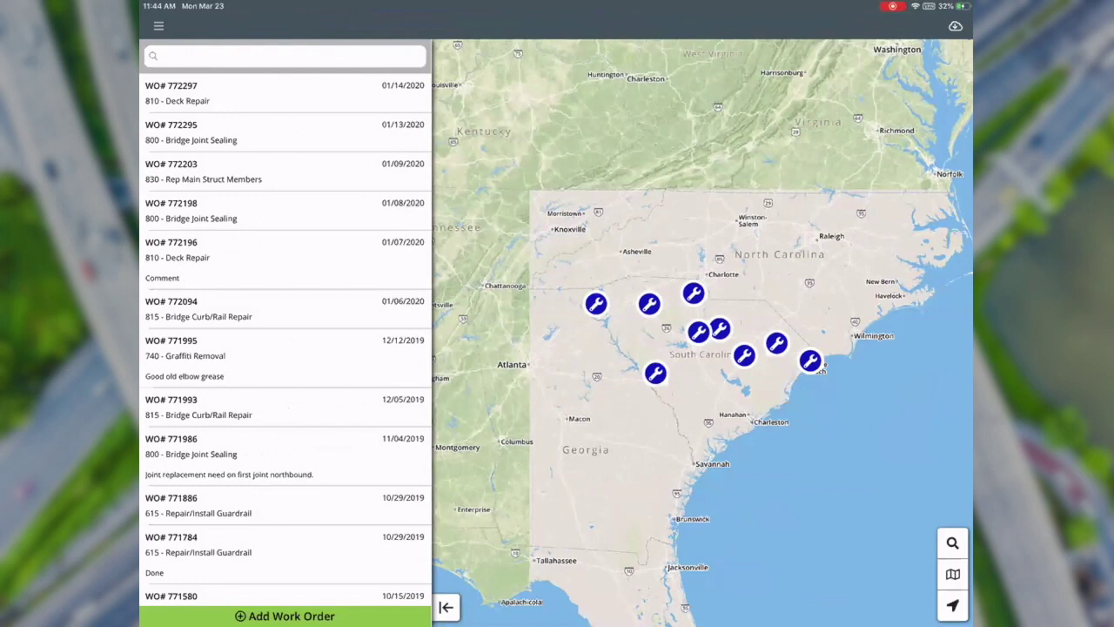
{"action": "left_click", "coordinate": [158, 26]}
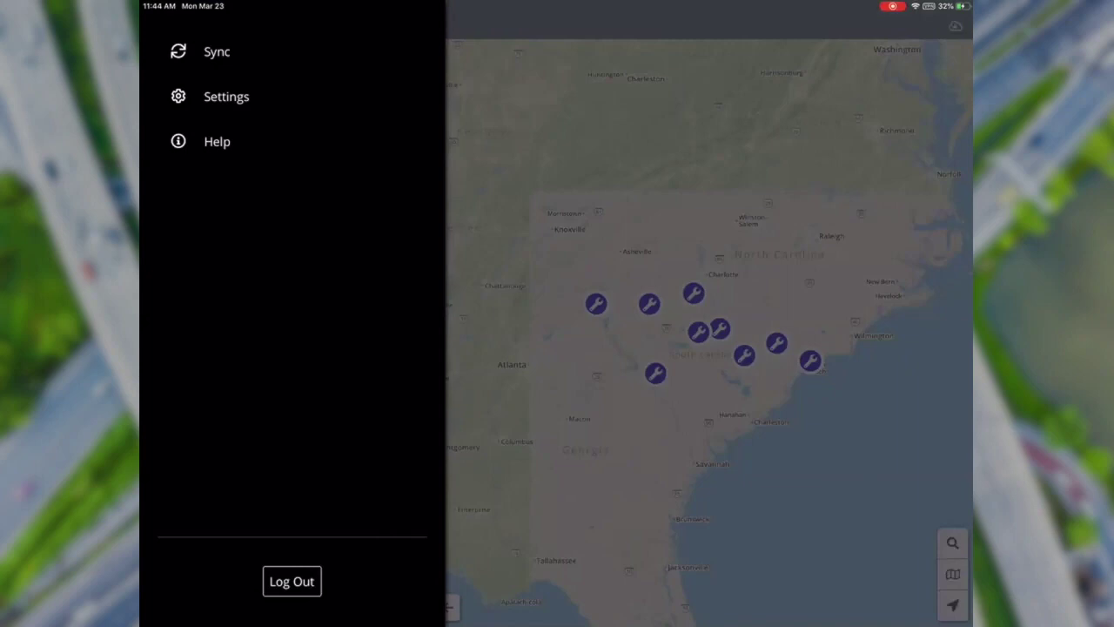
{"action": "left_click", "coordinate": [217, 52]}
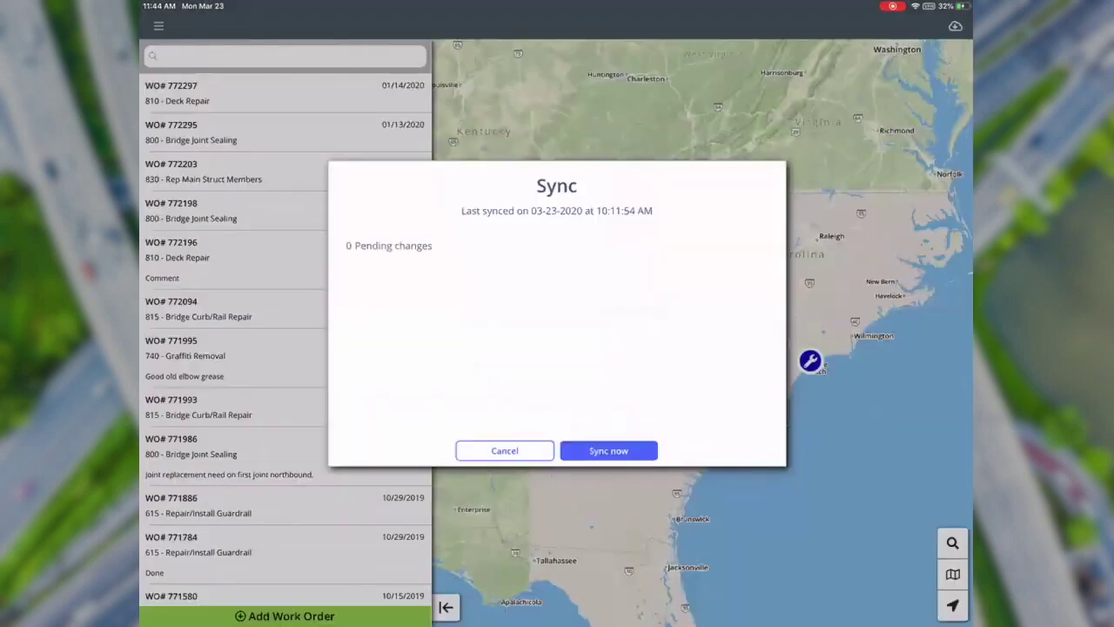
{"action": "left_click", "coordinate": [609, 450]}
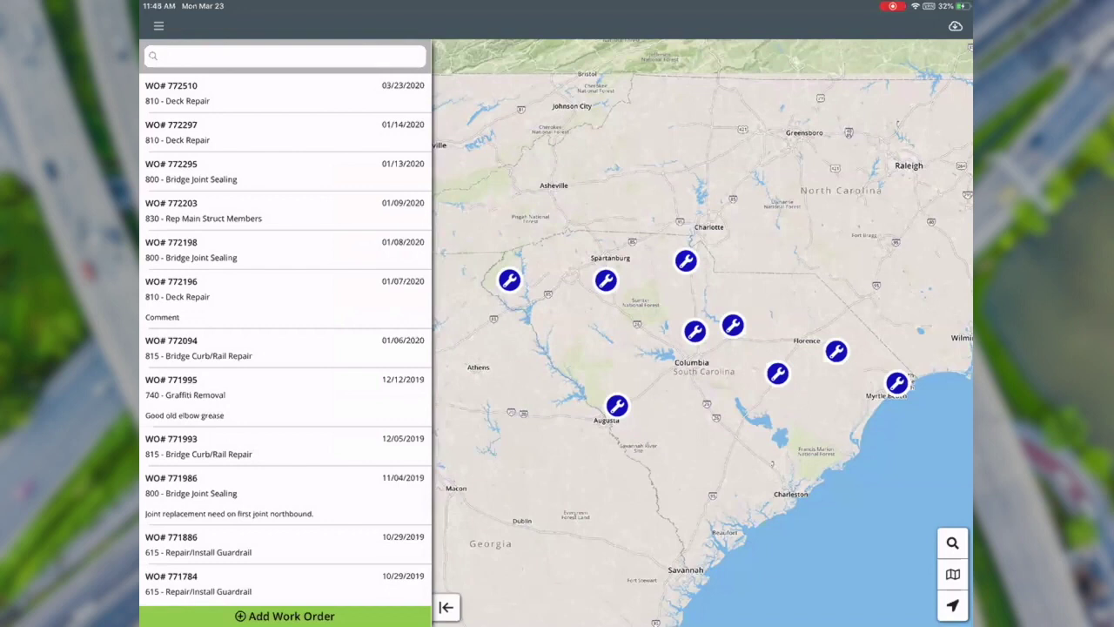
{"action": "left_click", "coordinate": [261, 92]}
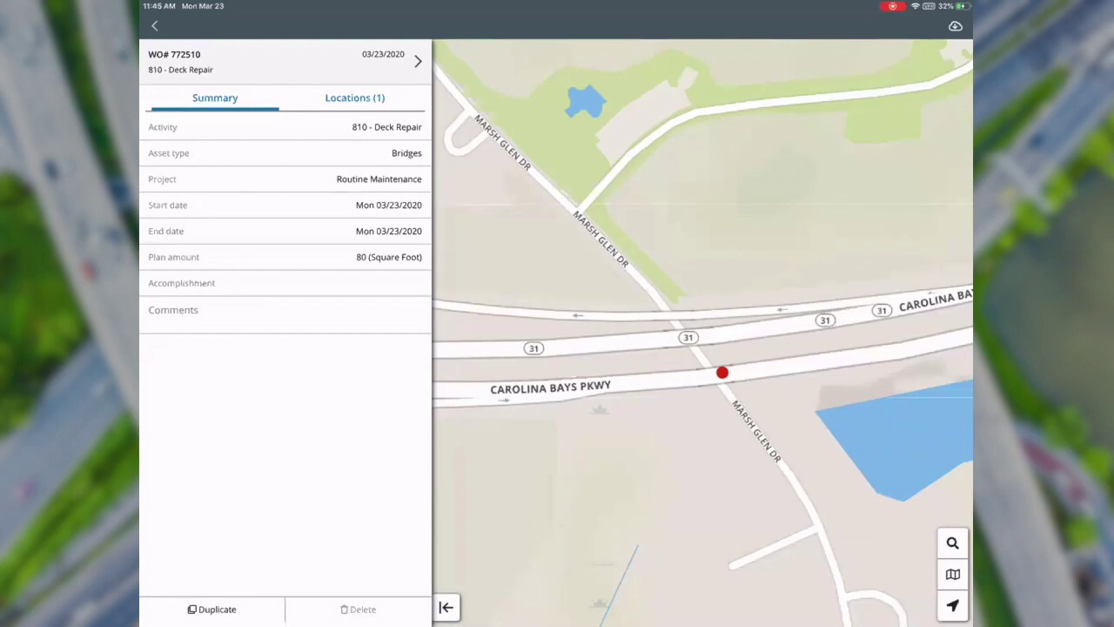
{"action": "left_click", "coordinate": [354, 98]}
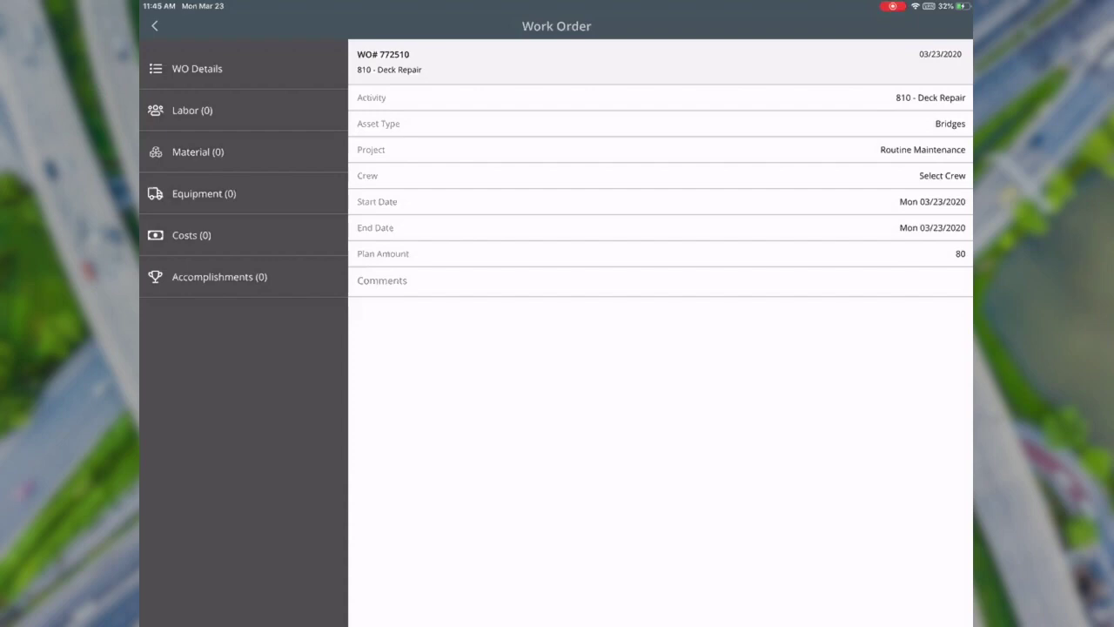
- Add a labor day card to the Deck Repair work order for one employee with 8 hours of 01. REG - Base Pay
{"action": "left_click", "coordinate": [192, 110]}
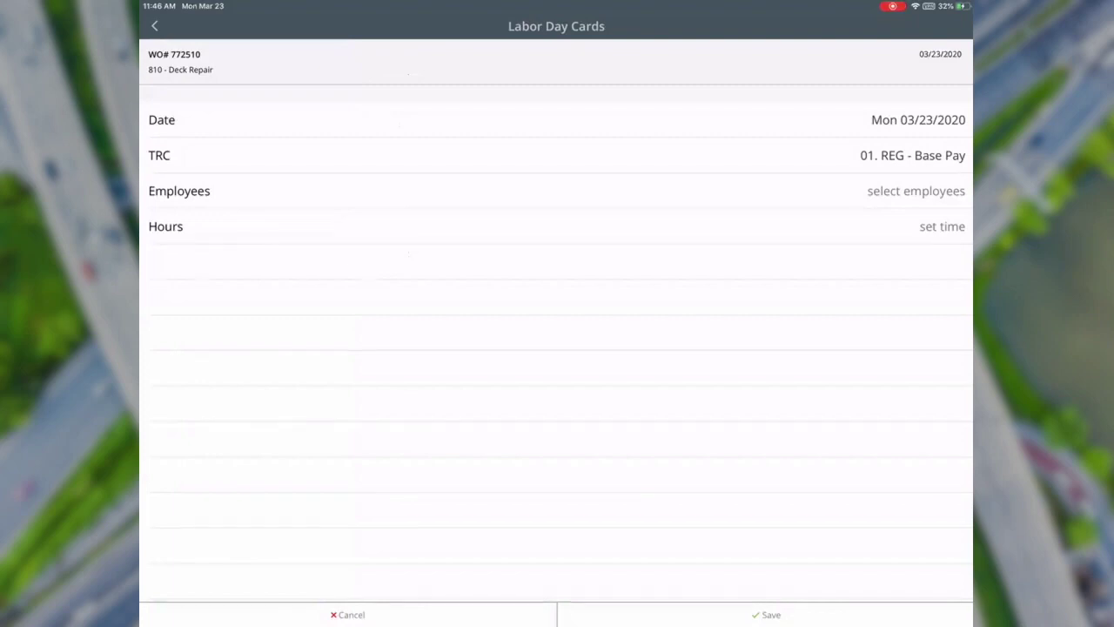
{"action": "left_click", "coordinate": [915, 190]}
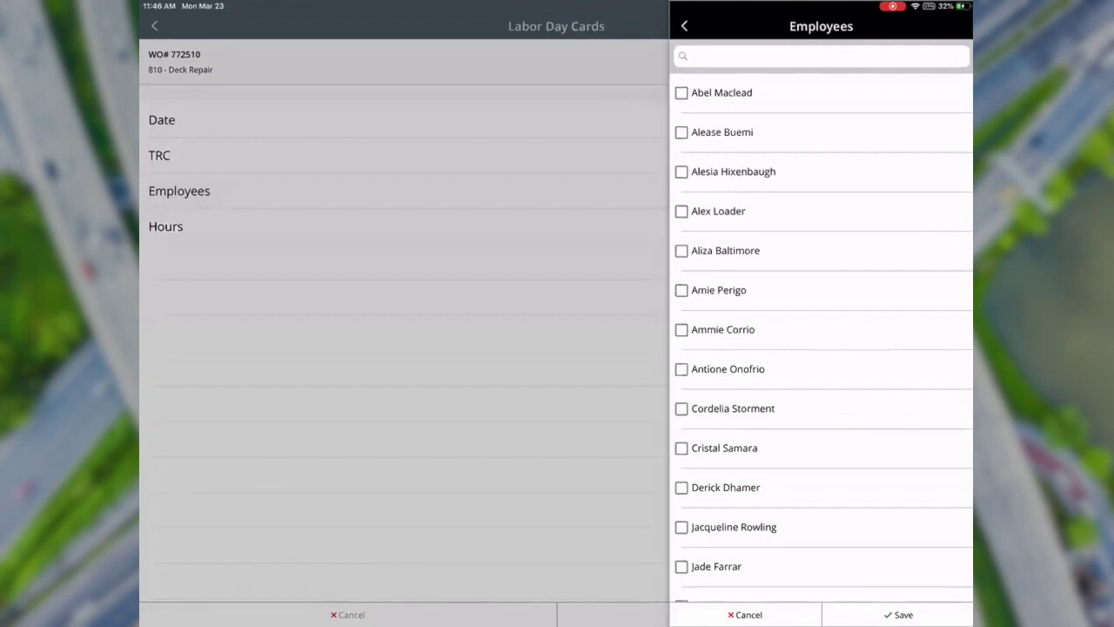
{"action": "left_click", "coordinate": [718, 210]}
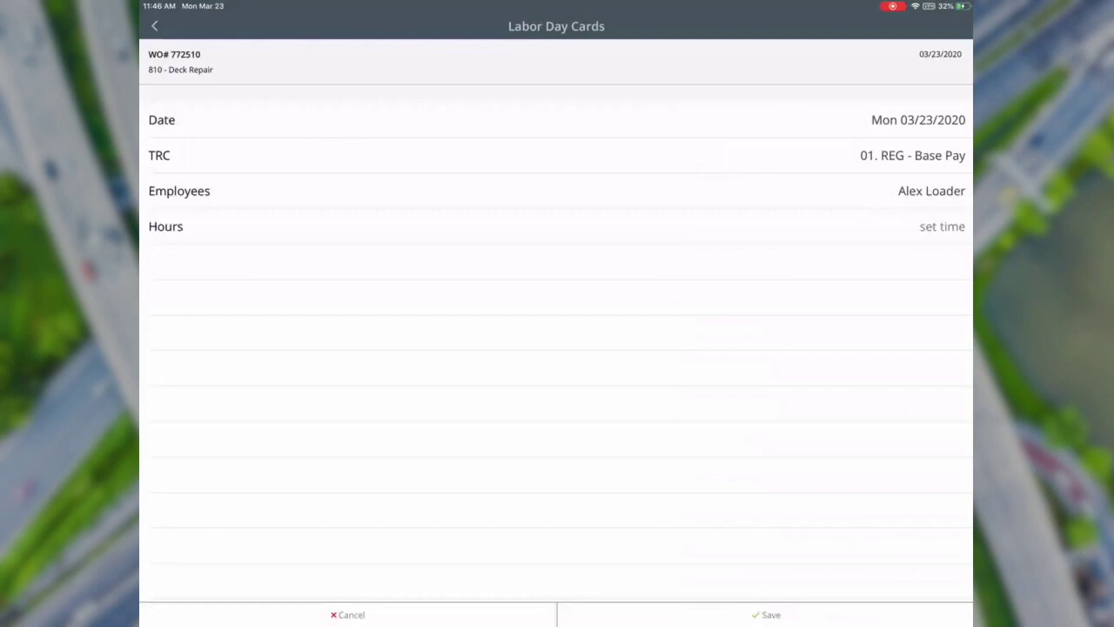
{"action": "left_click", "coordinate": [942, 226]}
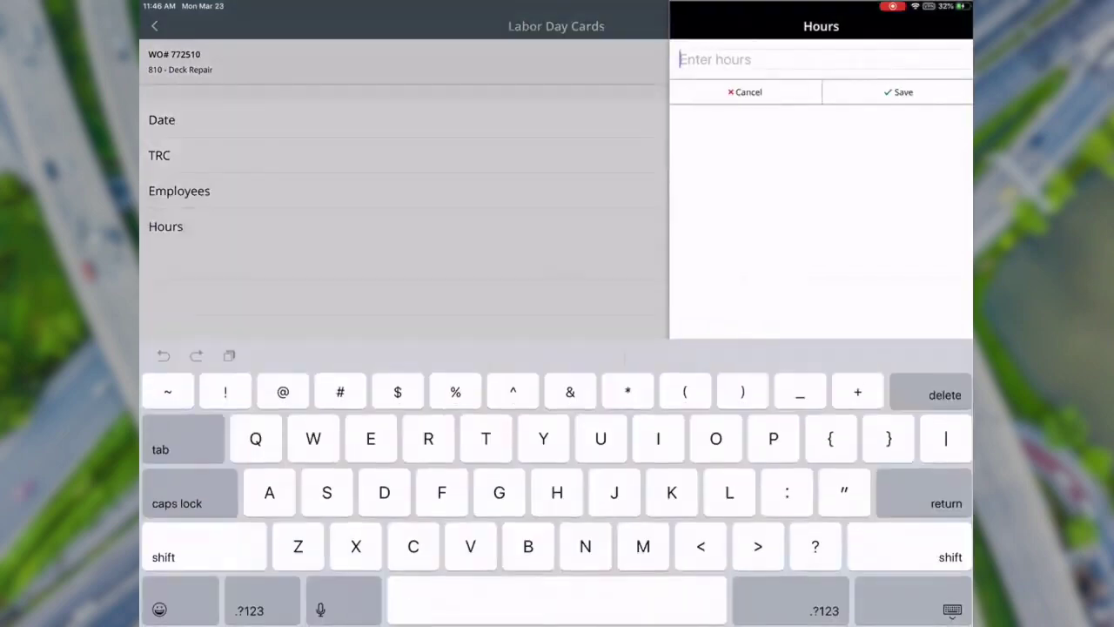
{"action": "left_click", "coordinate": [262, 609]}
{"action": "type", "text": "8"}
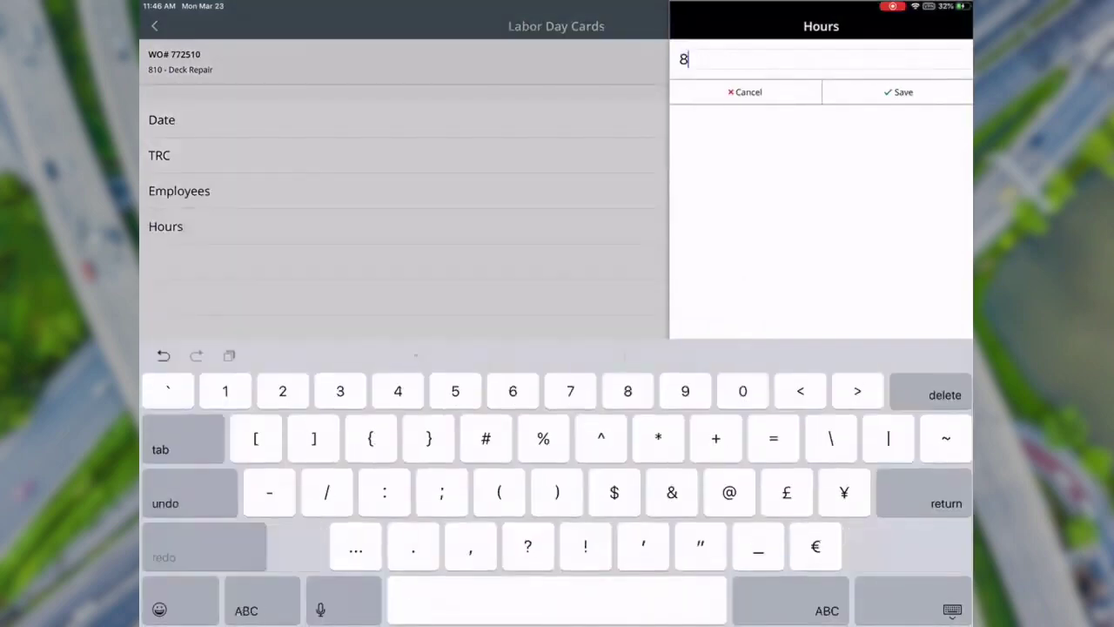
{"action": "left_click", "coordinate": [898, 91]}
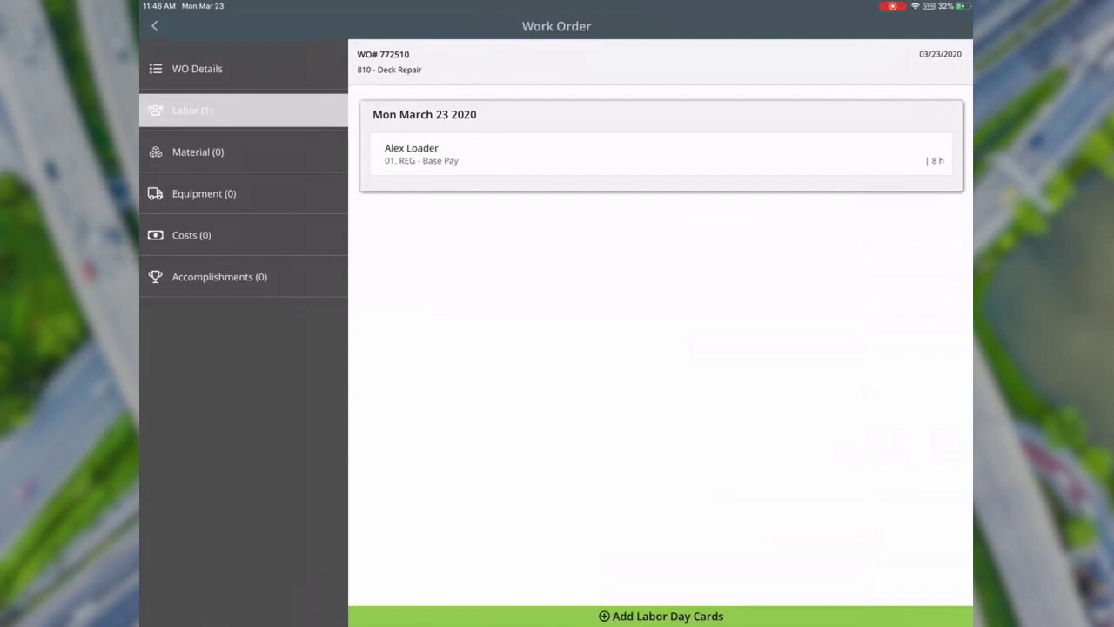
- Add a material day card for Chips (Ton) with a quantity of 8 and save it
{"action": "left_click", "coordinate": [198, 152]}
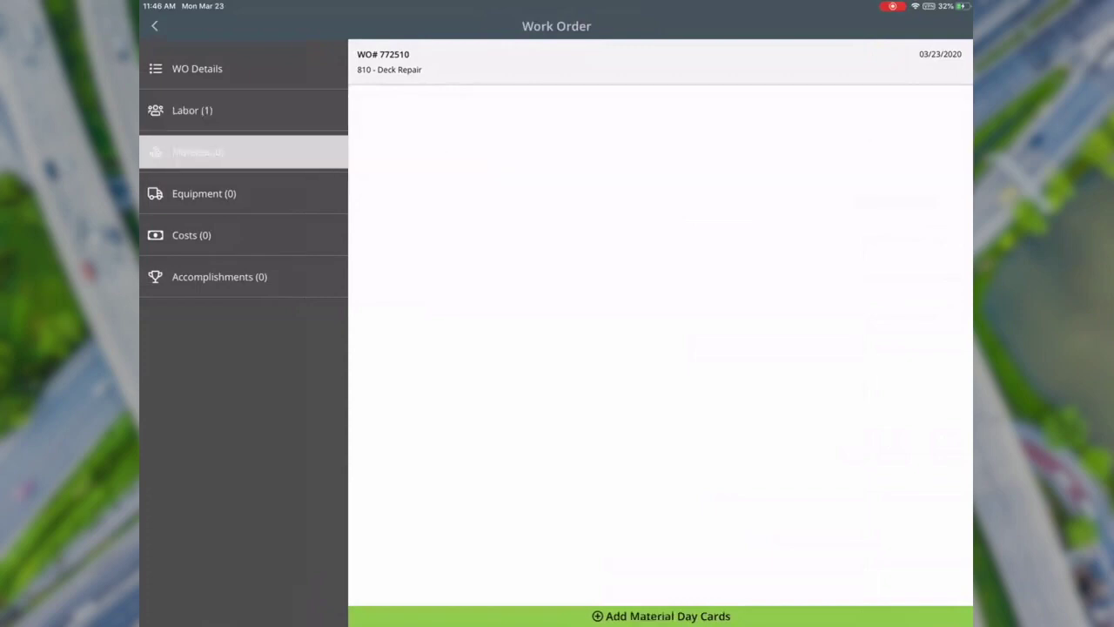
{"action": "left_click", "coordinate": [661, 615]}
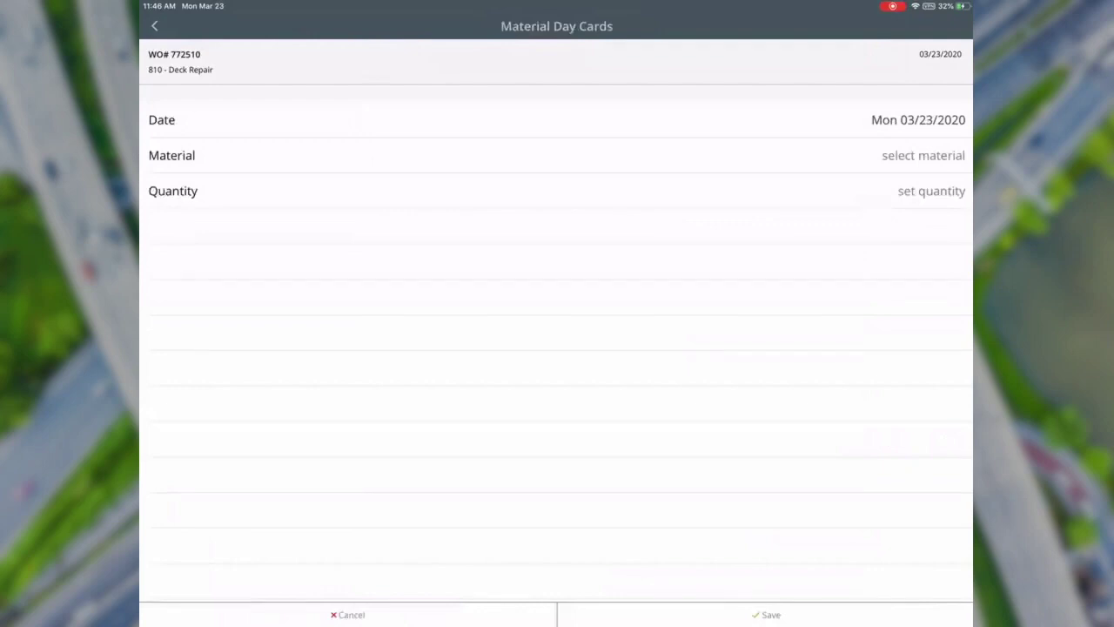
{"action": "left_click", "coordinate": [923, 155]}
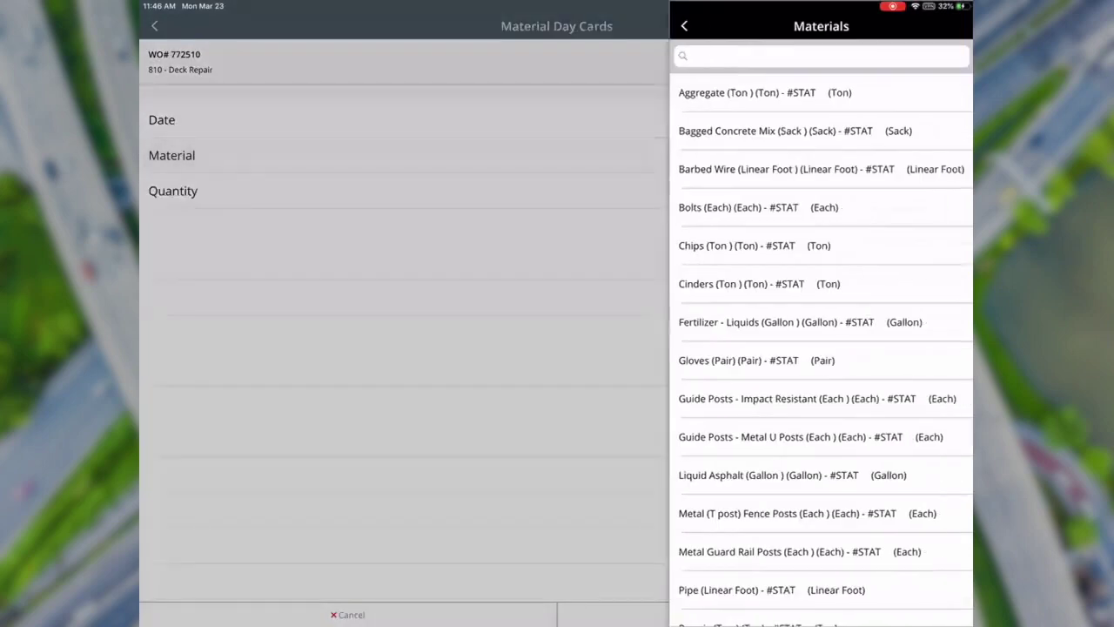
{"action": "left_click", "coordinate": [753, 245]}
{"action": "left_click", "coordinate": [931, 190]}
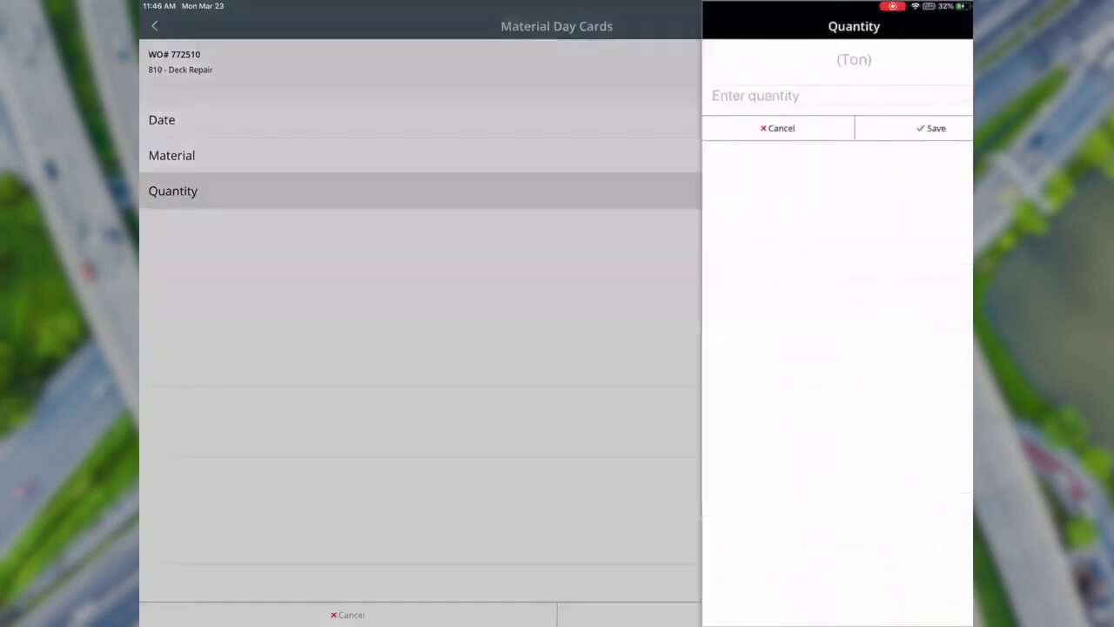
{"action": "type", "text": "8"}
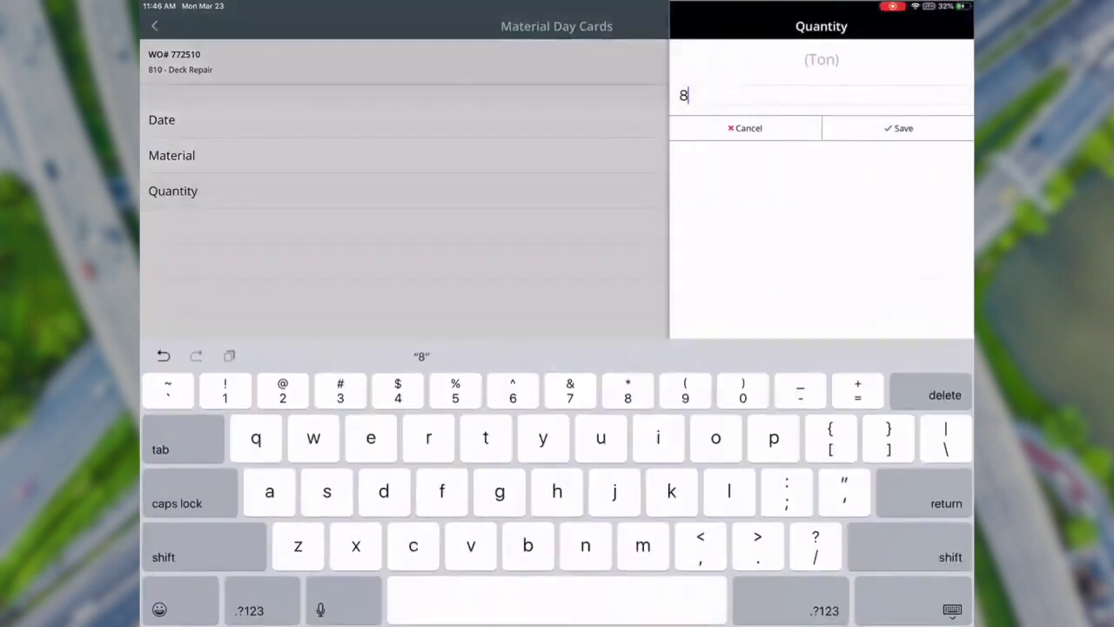
{"action": "left_click", "coordinate": [897, 128]}
{"action": "left_click", "coordinate": [770, 614]}
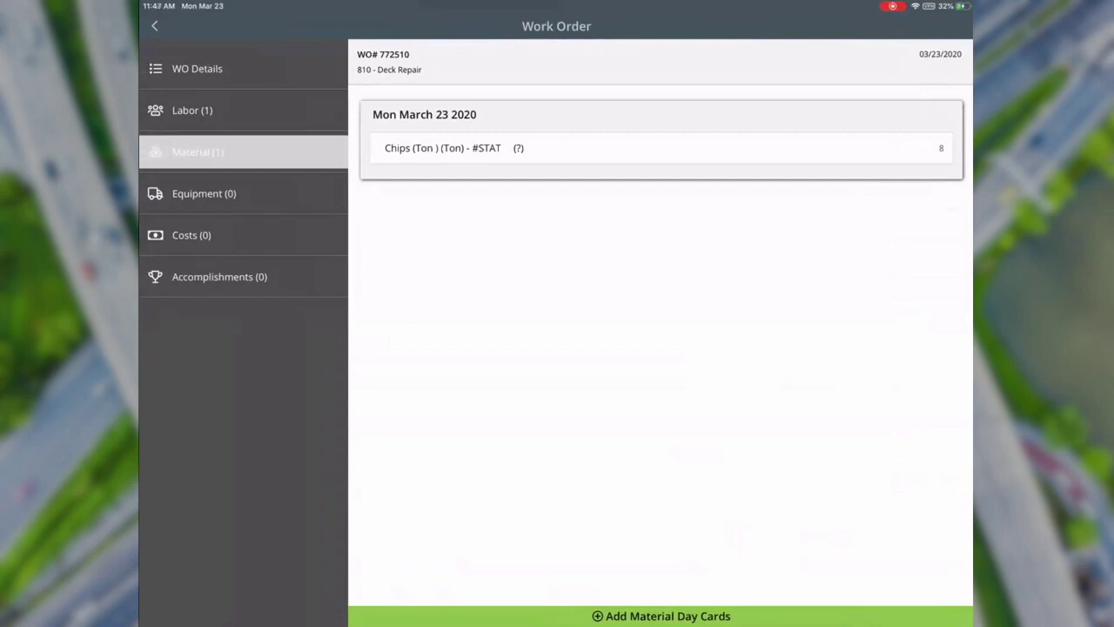
- Add an equipment day card for T01835 - 100 - AUTOMOBILE with the same employee as operator and 8 hours, and save it
{"action": "left_click", "coordinate": [203, 193]}
{"action": "left_click", "coordinate": [661, 615]}
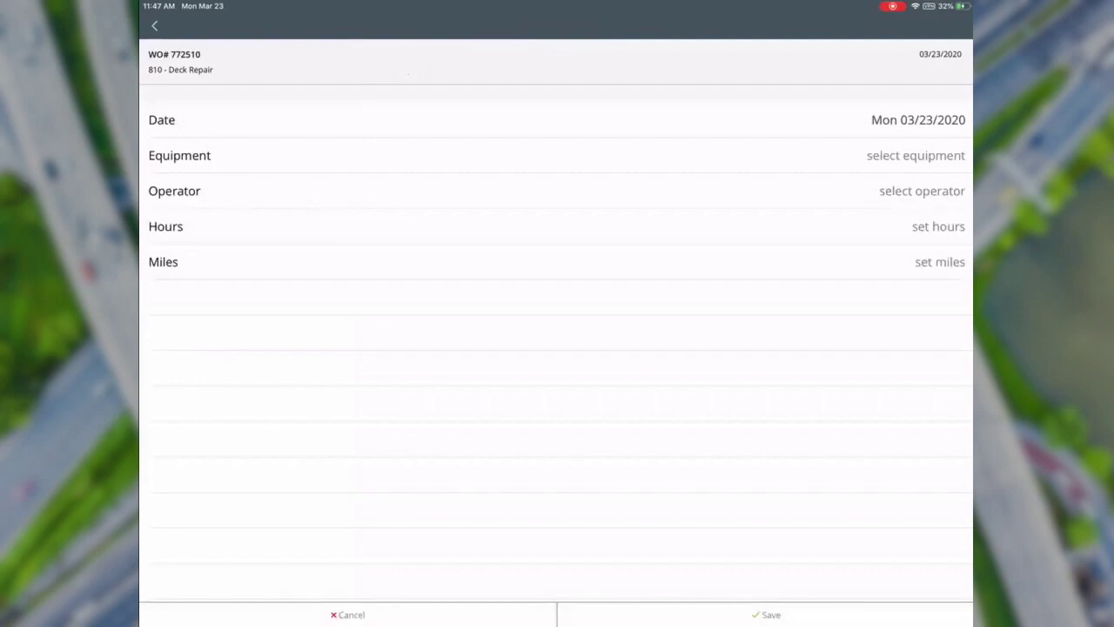
{"action": "left_click", "coordinate": [914, 155]}
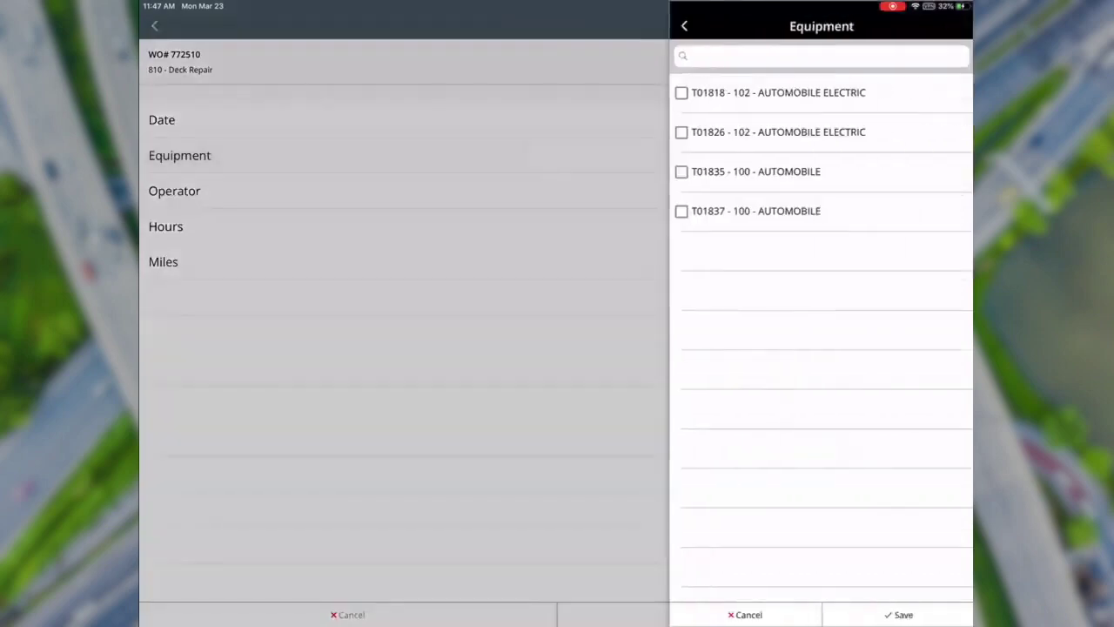
{"action": "left_click", "coordinate": [756, 171]}
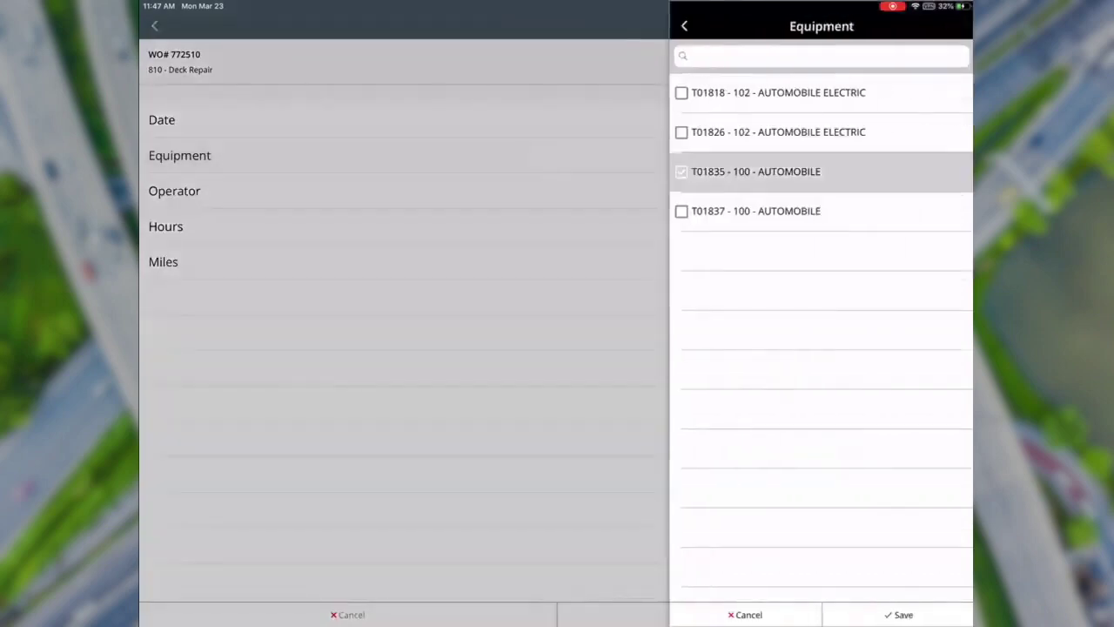
{"action": "left_click", "coordinate": [922, 190]}
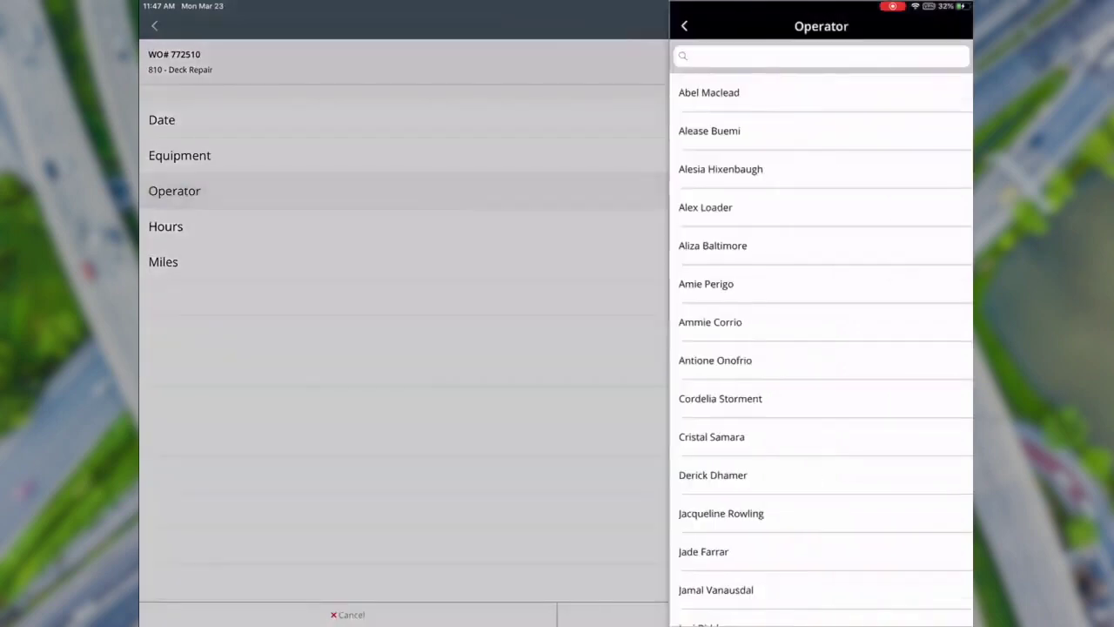
{"action": "left_click", "coordinate": [705, 207]}
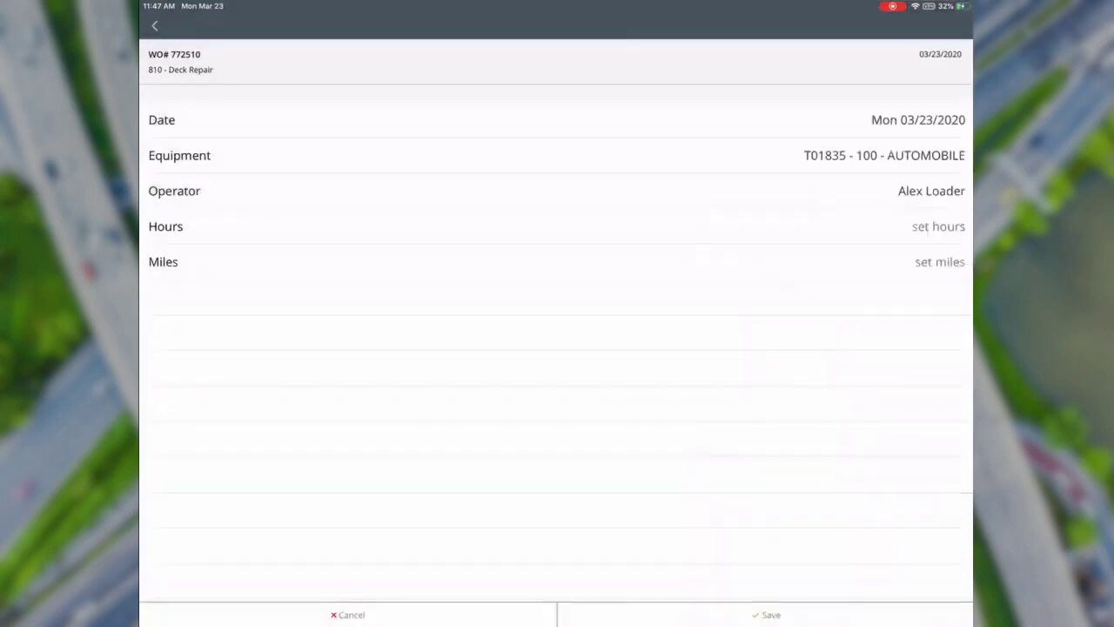
{"action": "left_click", "coordinate": [938, 226]}
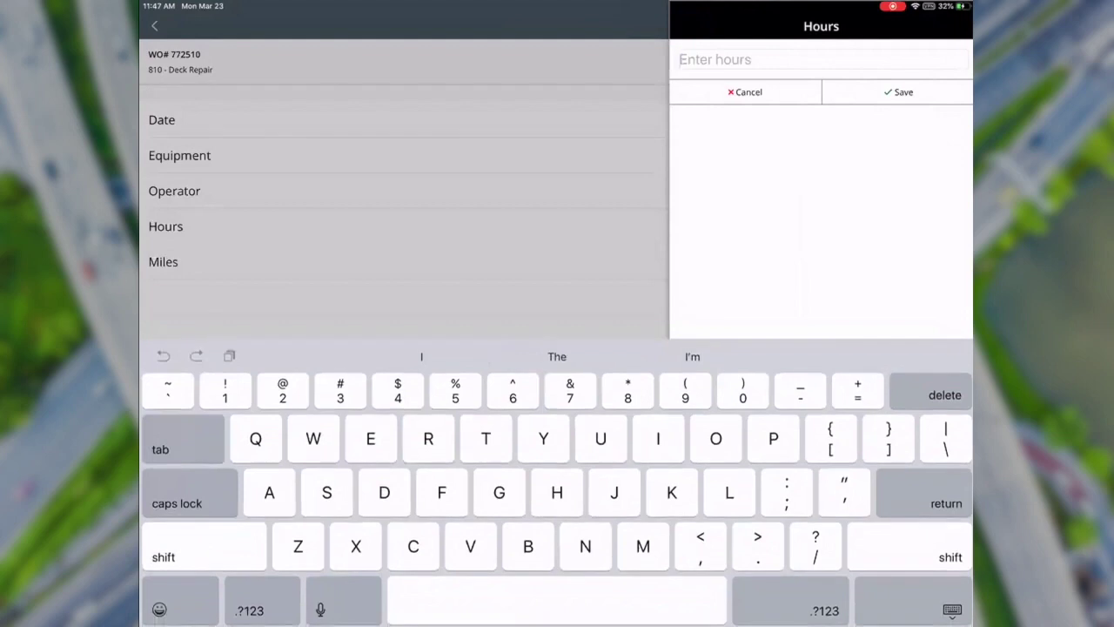
{"action": "type", "text": "8"}
{"action": "key", "text": "Return"}
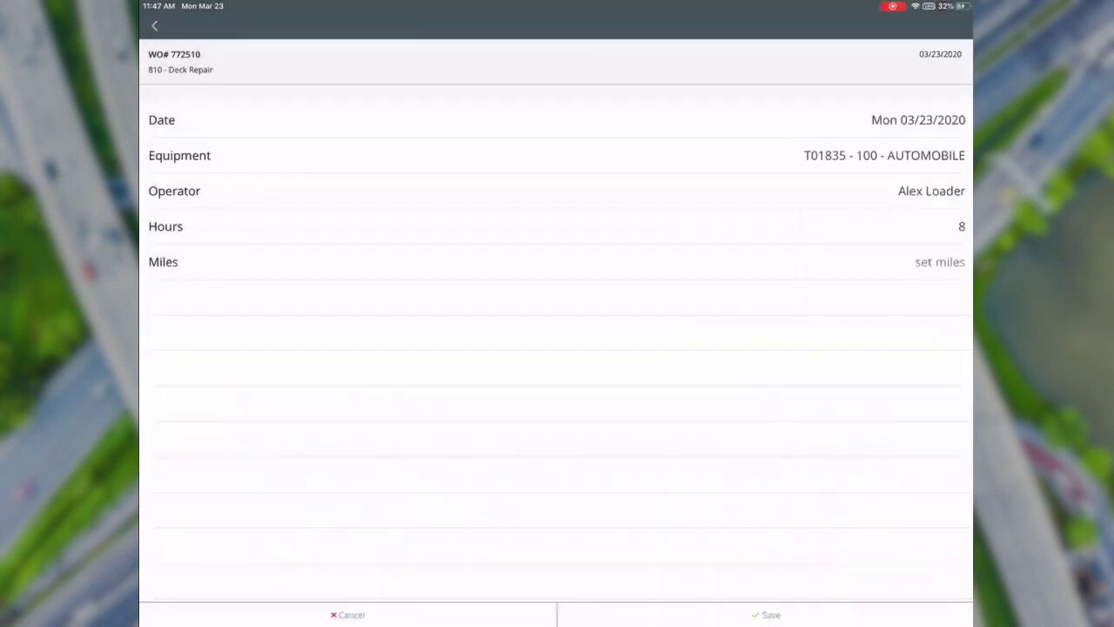
{"action": "left_click", "coordinate": [768, 614]}
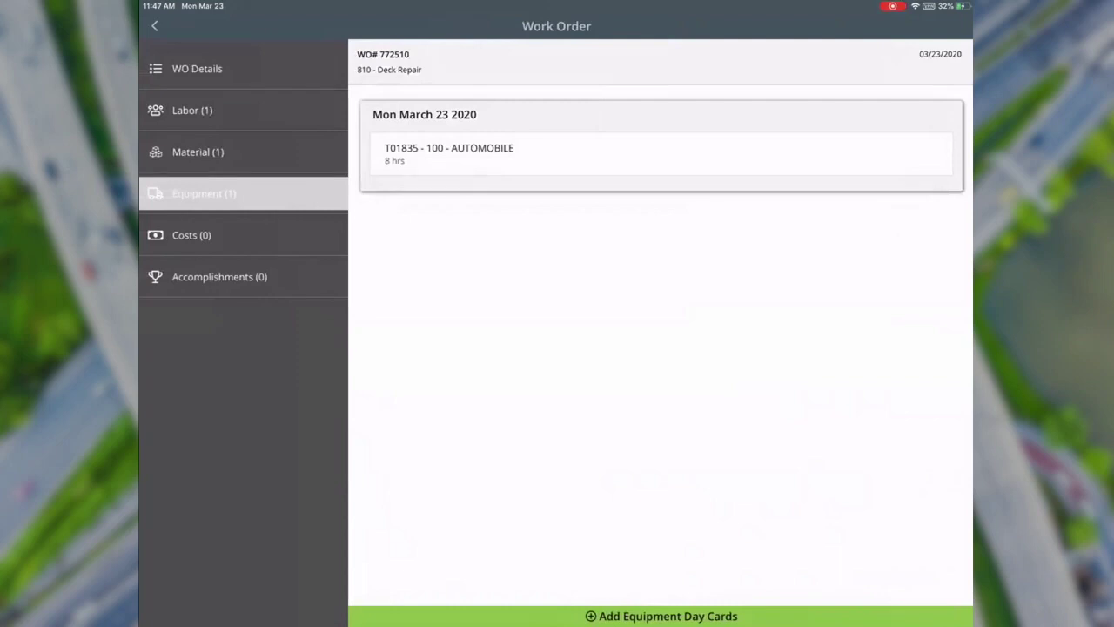
- Add a cost day card of type Other with a total cost of $50 and save it
{"action": "left_click", "coordinate": [192, 235]}
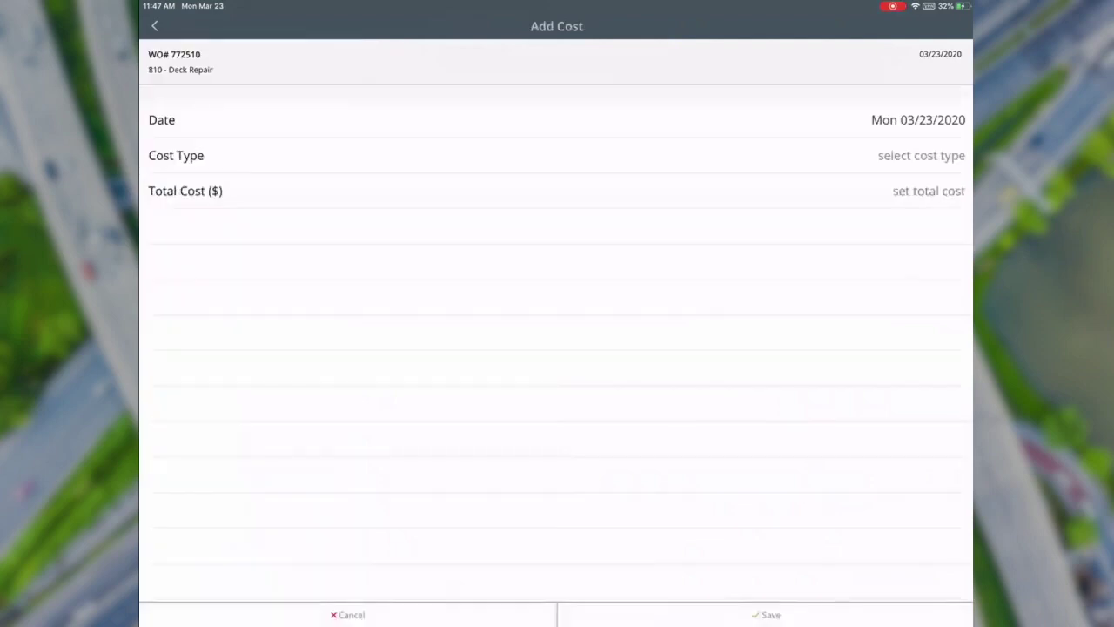
{"action": "left_click", "coordinate": [920, 155]}
{"action": "left_click", "coordinate": [692, 172]}
{"action": "left_click", "coordinate": [920, 190]}
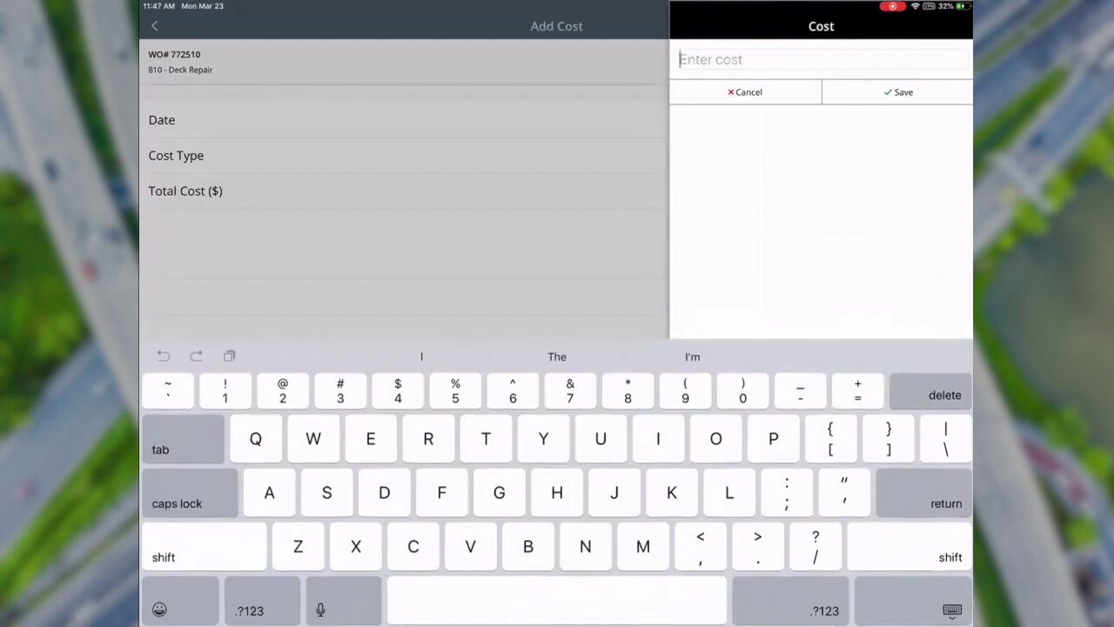
{"action": "type", "text": "50"}
{"action": "left_click", "coordinate": [899, 91]}
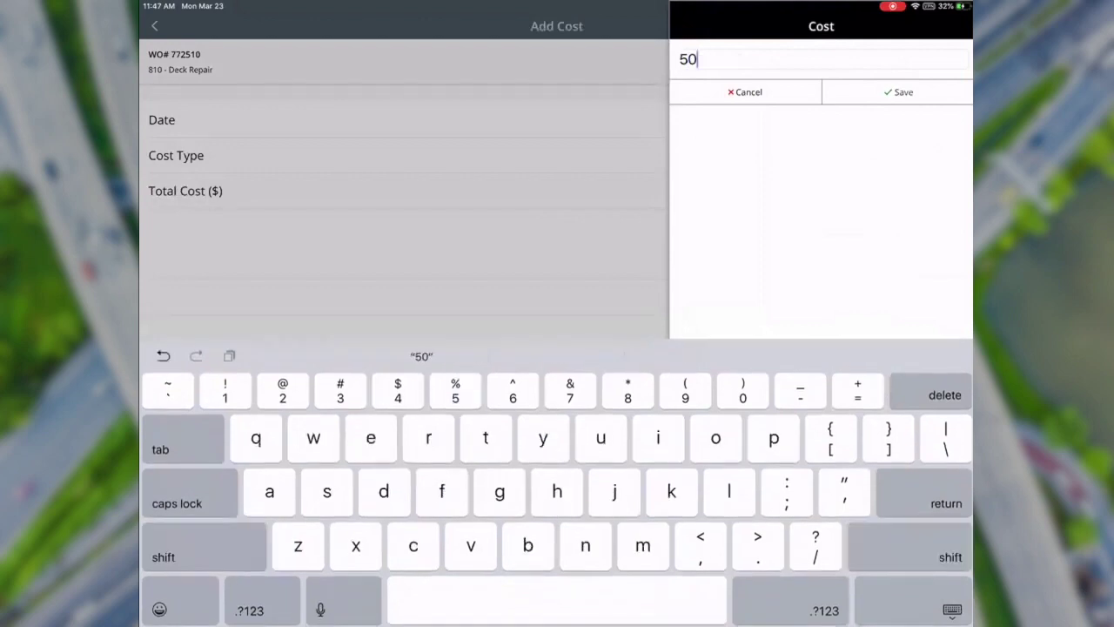
{"action": "left_click", "coordinate": [765, 615]}
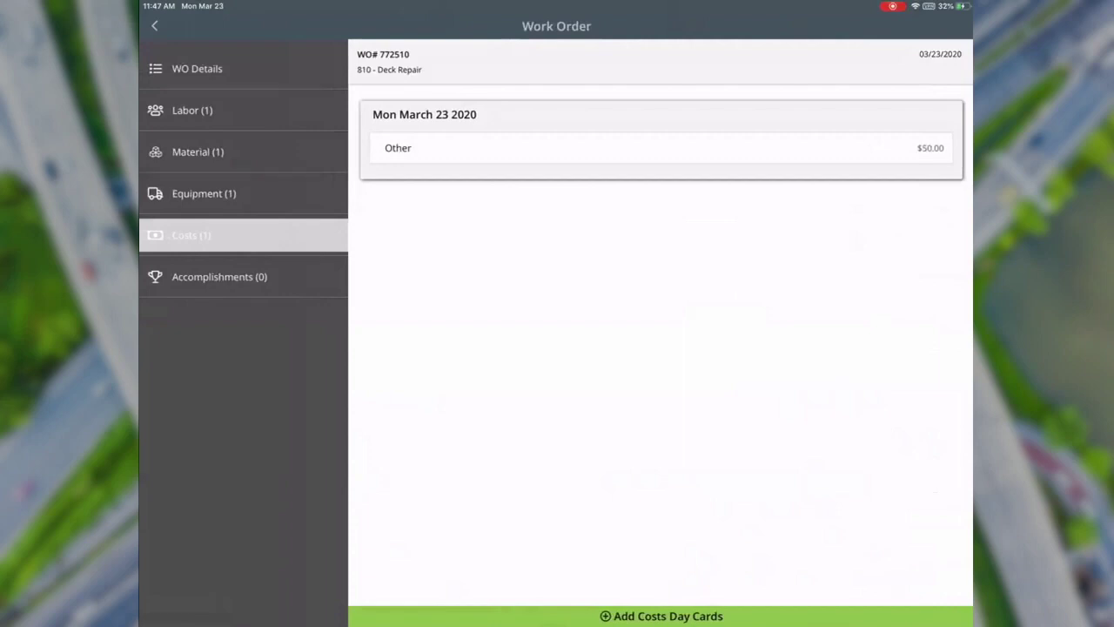
- Add an accomplishment day card with a quantity of 80 square feet and save it
{"action": "left_click", "coordinate": [219, 277]}
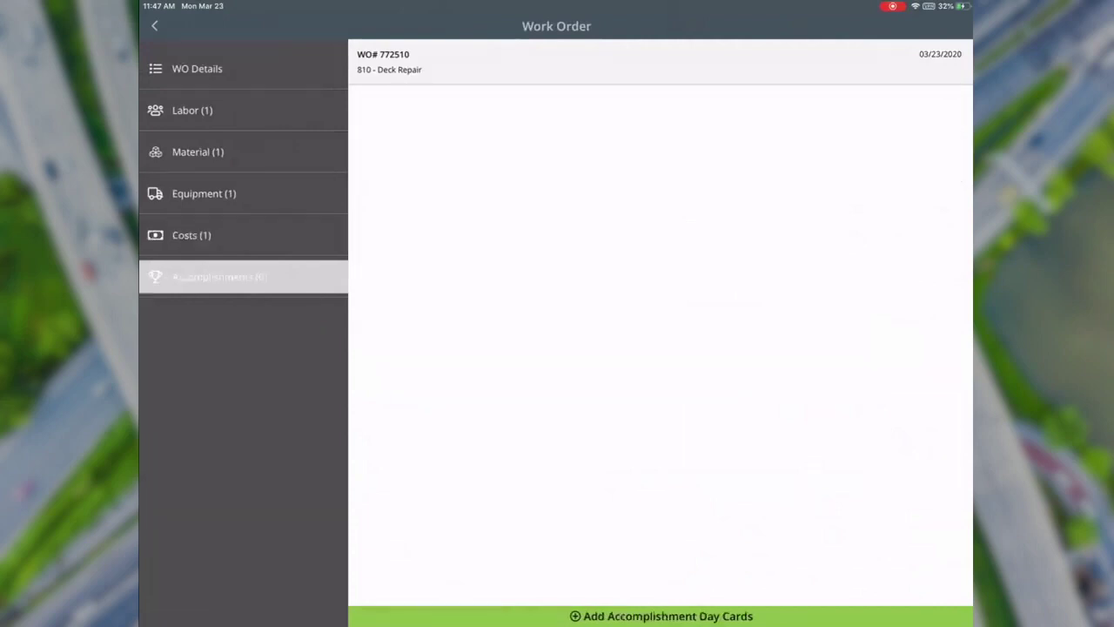
{"action": "left_click", "coordinate": [661, 615]}
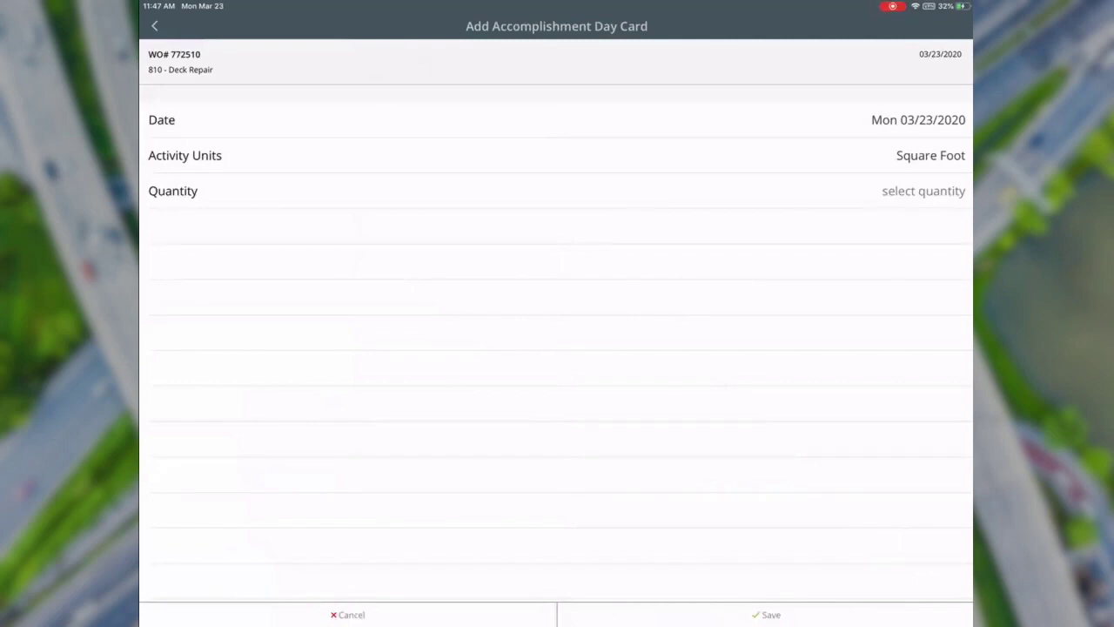
{"action": "left_click", "coordinate": [557, 190]}
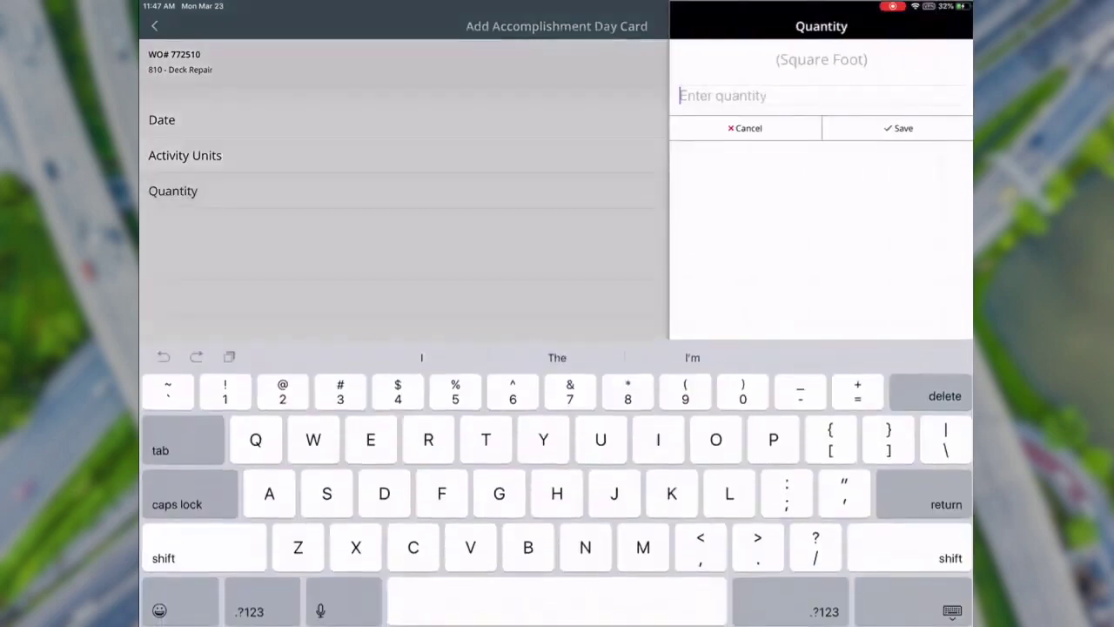
{"action": "type", "text": "80"}
{"action": "left_click", "coordinate": [898, 128]}
{"action": "left_click", "coordinate": [766, 614]}
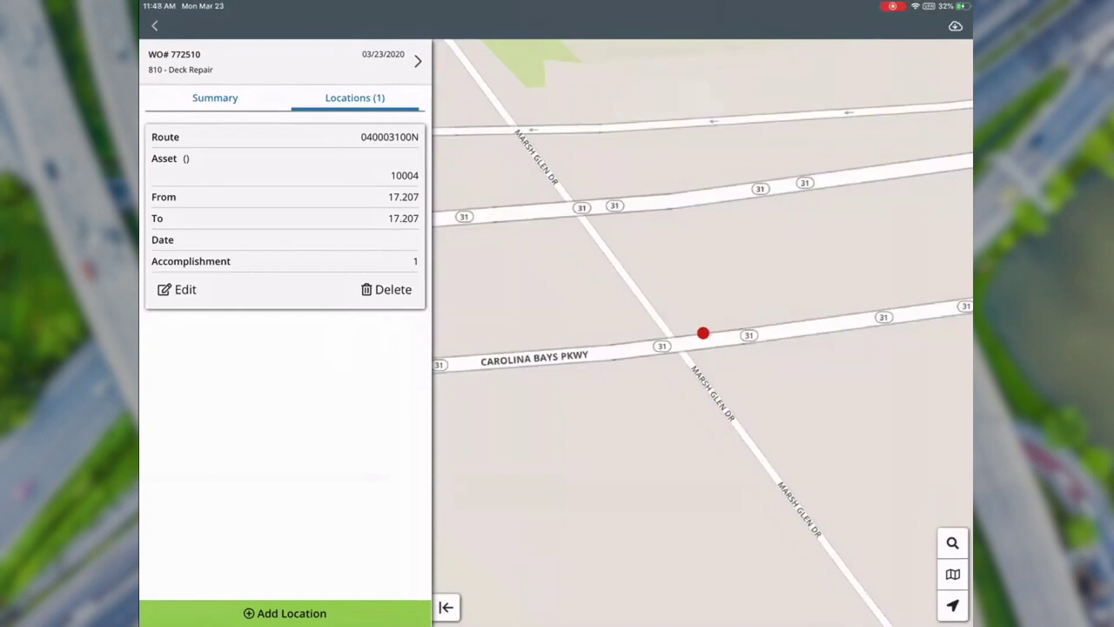
- Check the Deck Repair order's summary and sync the pending day cards to the server
{"action": "left_click", "coordinate": [215, 97]}
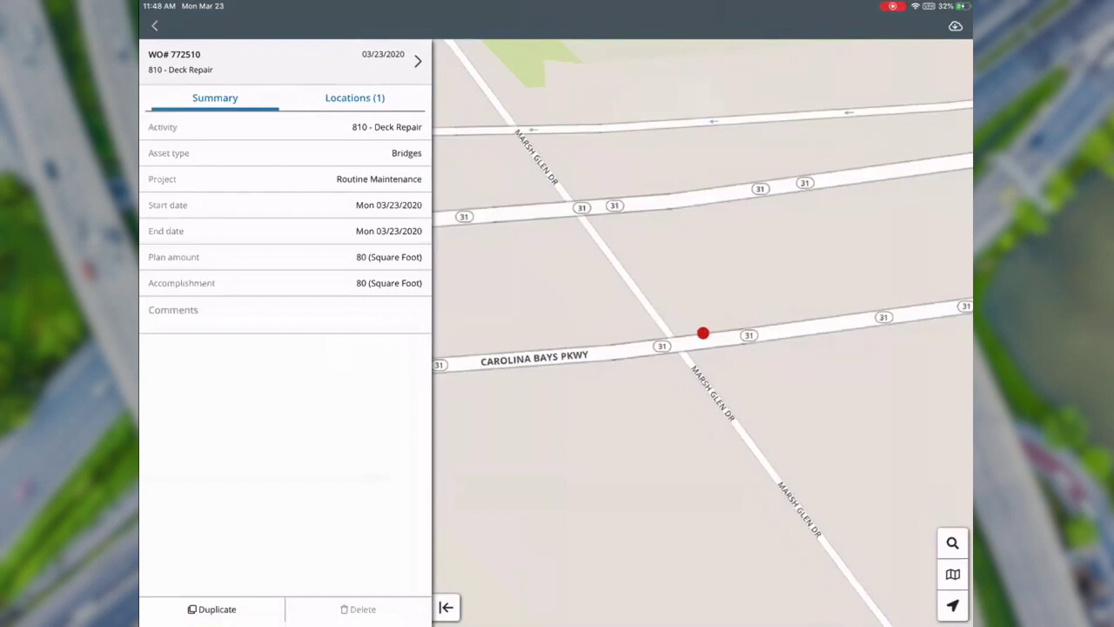
{"action": "left_click", "coordinate": [155, 25]}
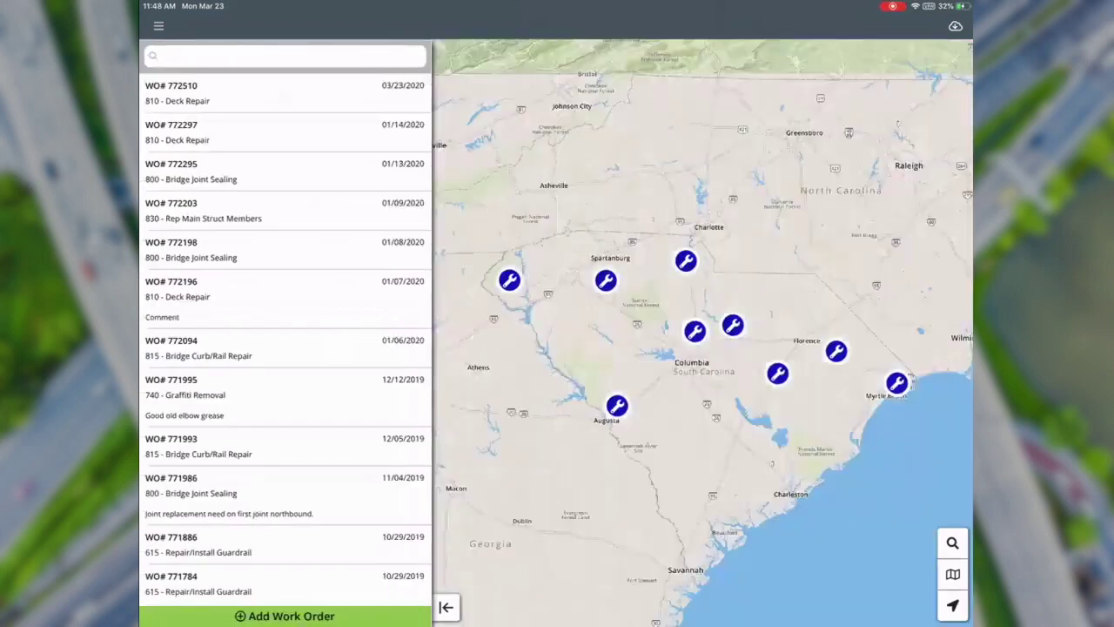
{"action": "left_click", "coordinate": [158, 26]}
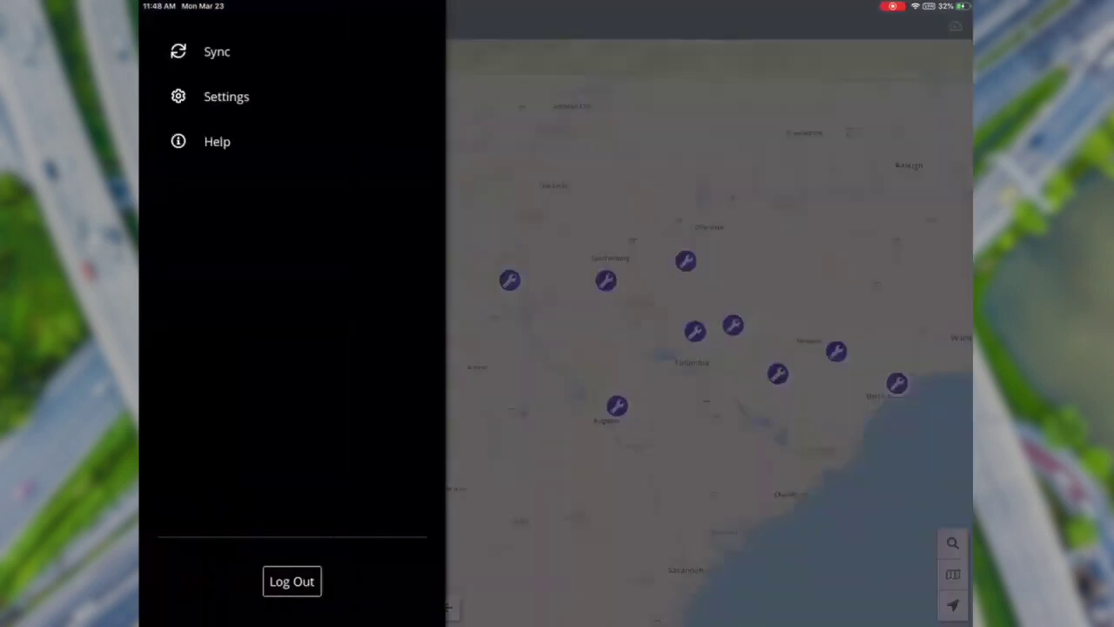
{"action": "left_click", "coordinate": [216, 52]}
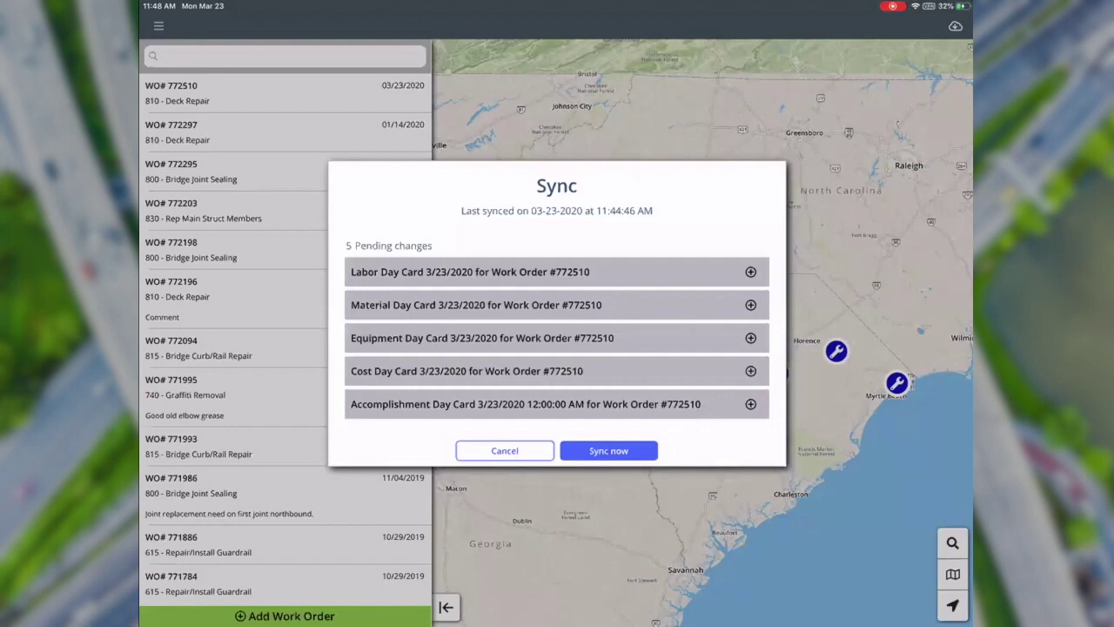
{"action": "left_click", "coordinate": [609, 449]}
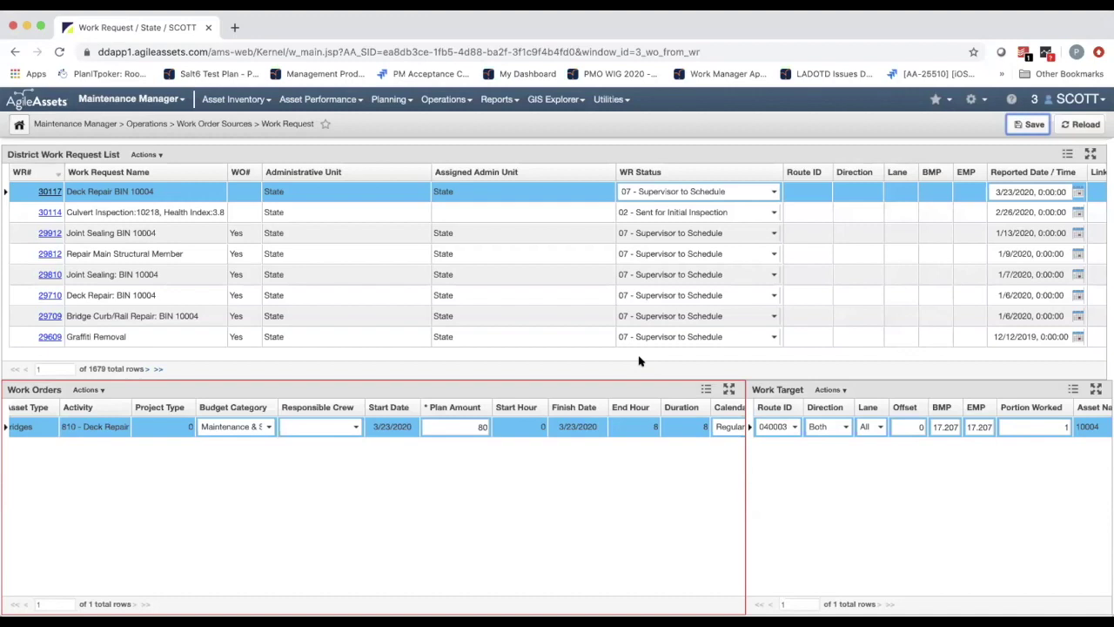
- Open the in-progress work orders and review the Deck Repair order's labor, equipment, material, accomplishment and cost day cards
{"action": "left_click", "coordinate": [445, 99]}
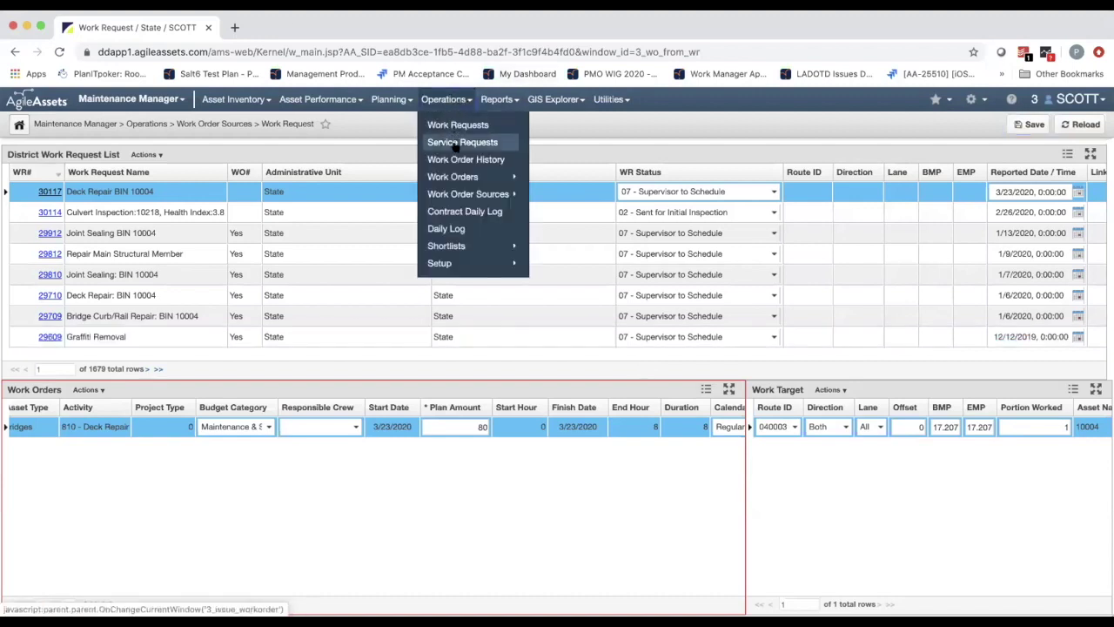
{"action": "mouse_move", "coordinate": [455, 179]}
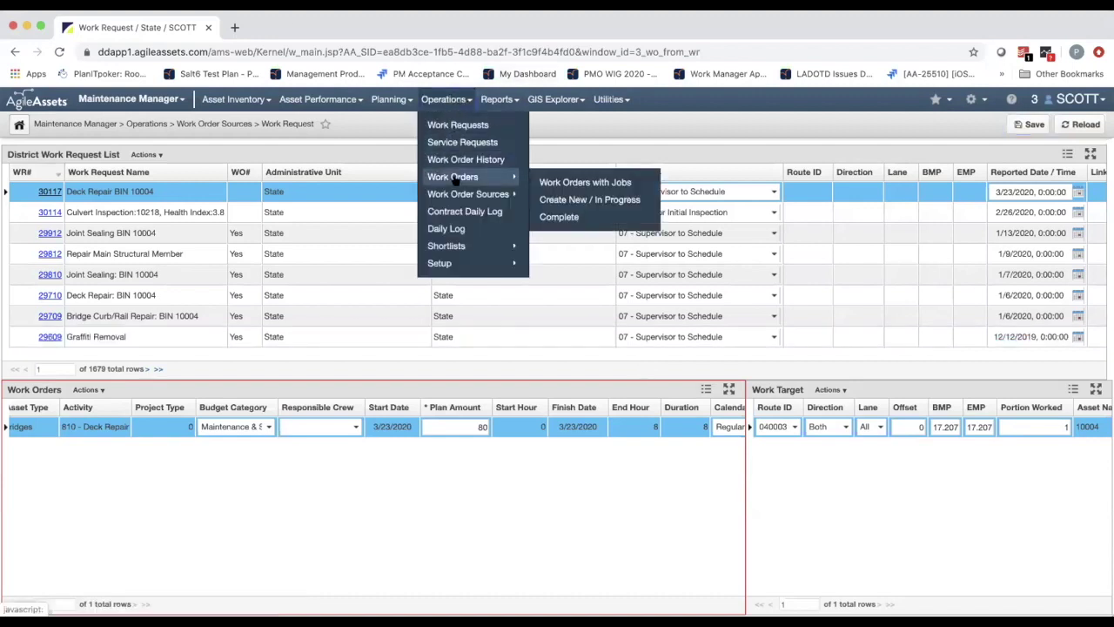
{"action": "left_click", "coordinate": [552, 200]}
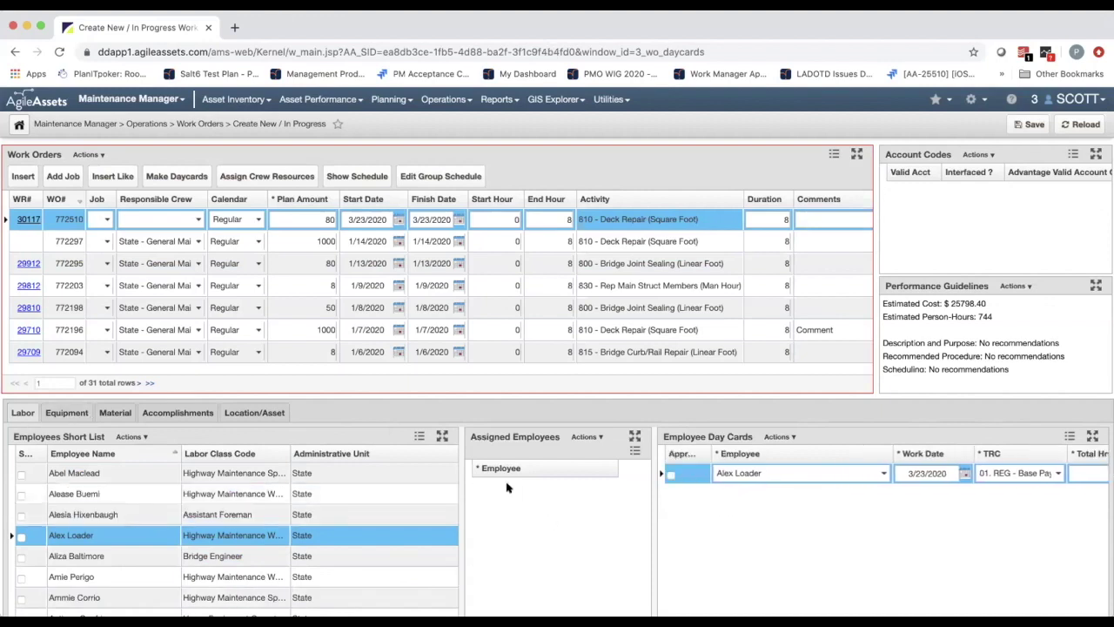
{"action": "left_click", "coordinate": [69, 413]}
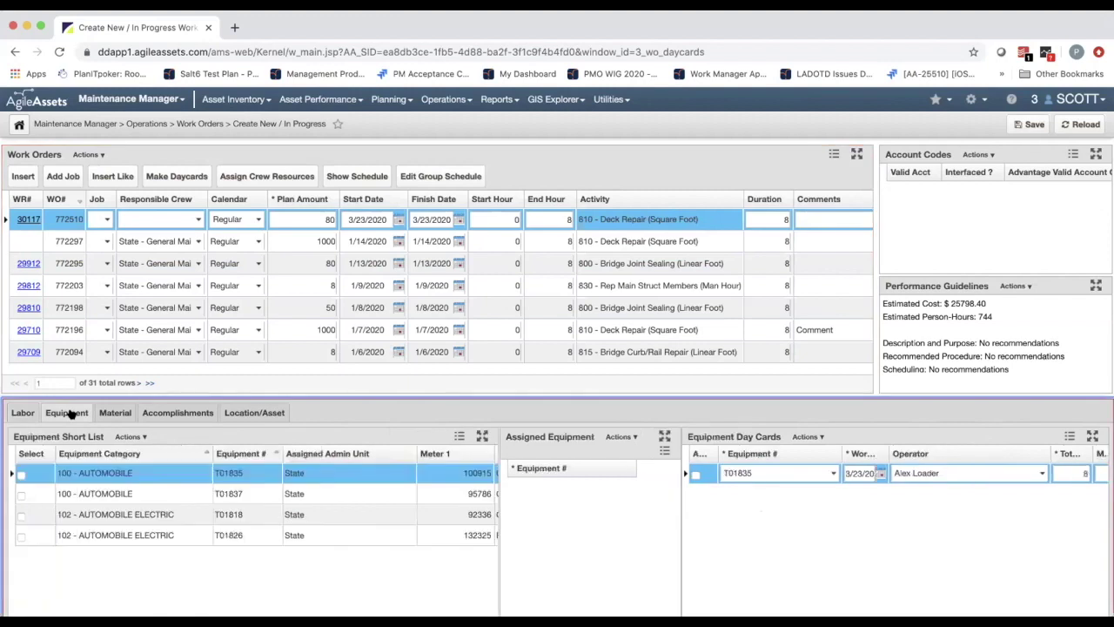
{"action": "left_click", "coordinate": [108, 414]}
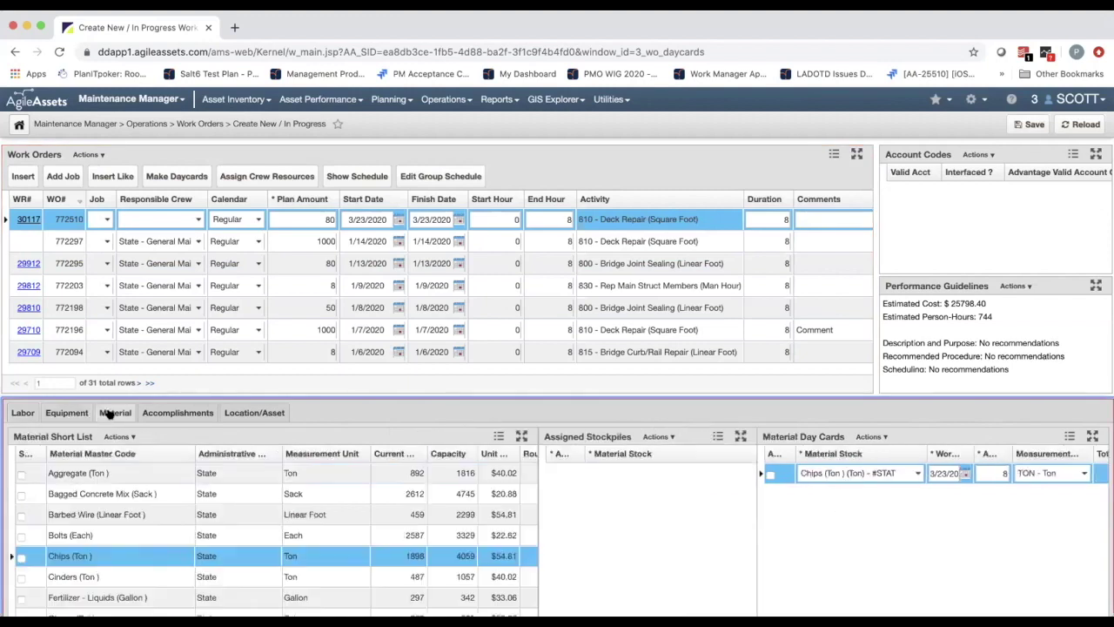
{"action": "left_click", "coordinate": [187, 418]}
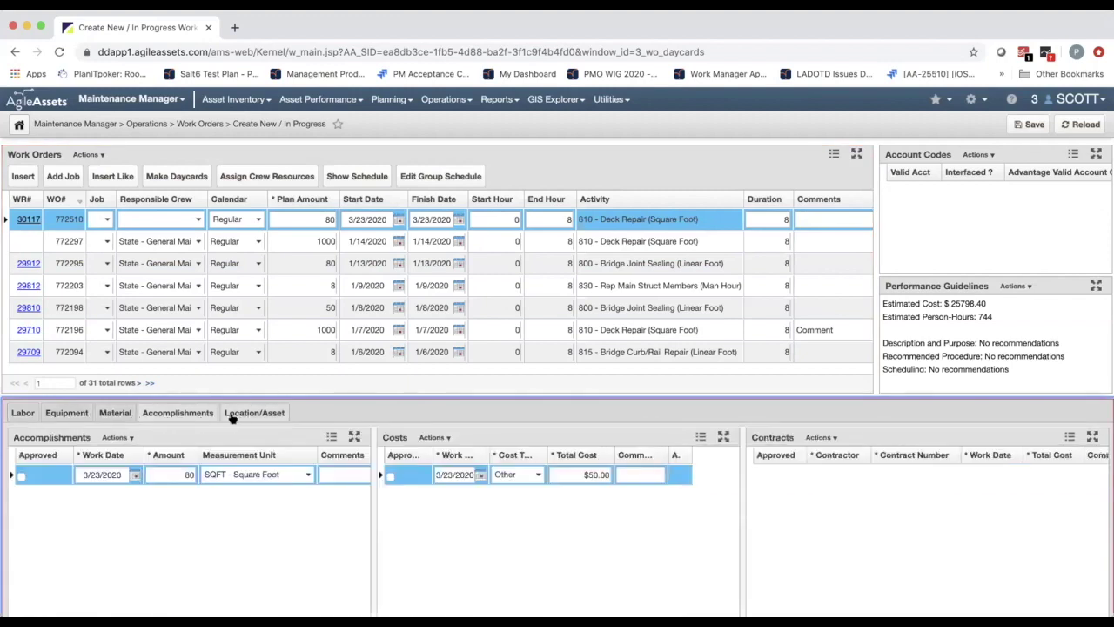
- Approve the Deck Repair order's employee, equipment and material day cards
{"action": "left_click", "coordinate": [21, 412]}
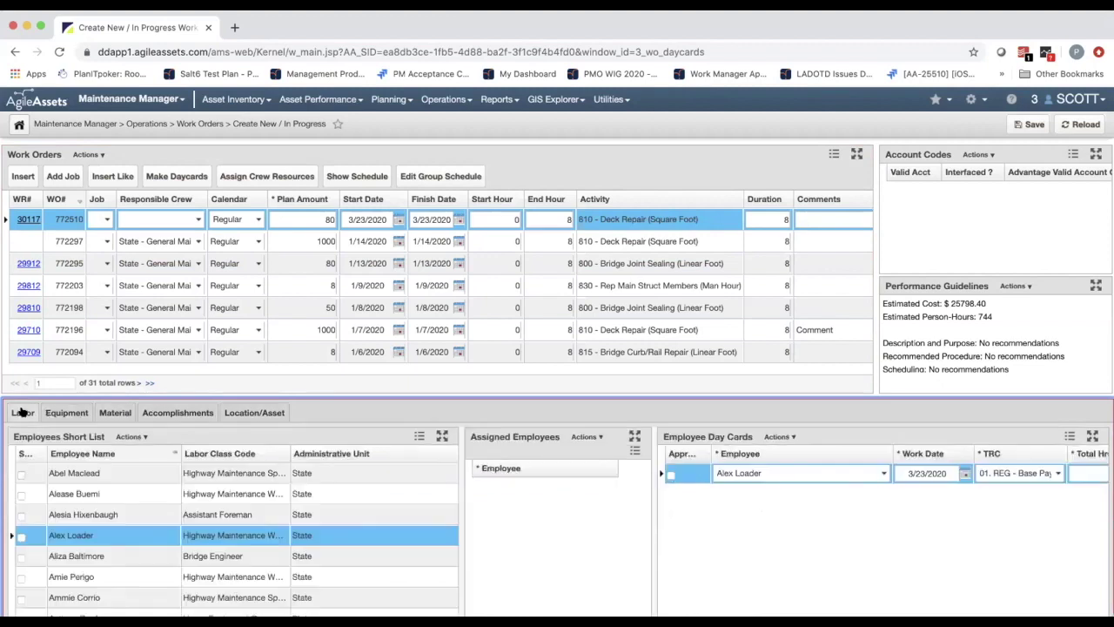
{"action": "left_click", "coordinate": [668, 475]}
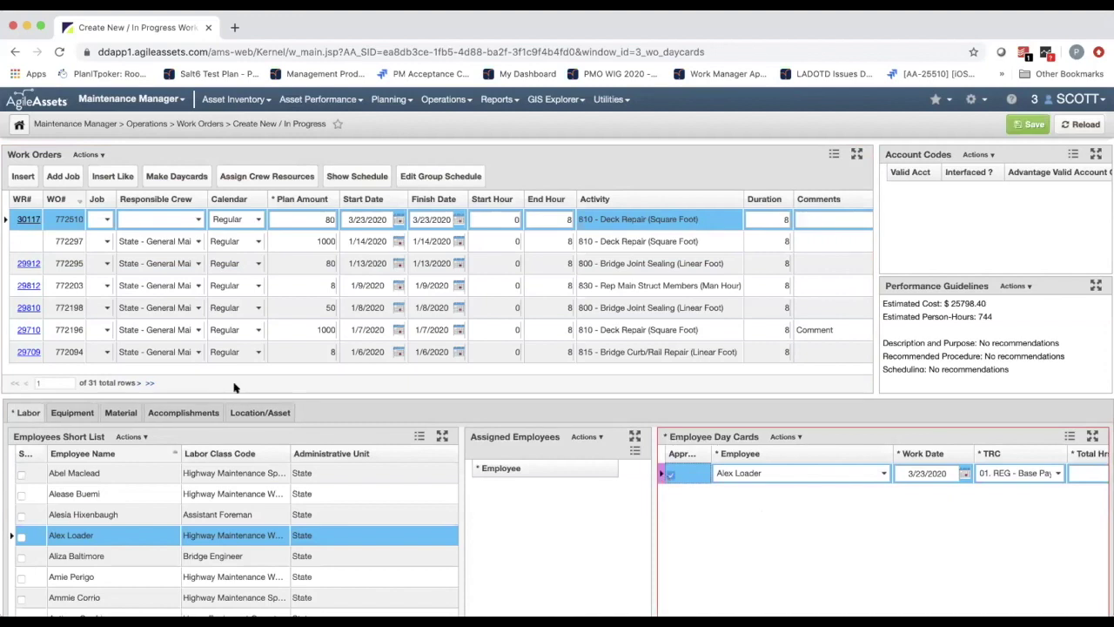
{"action": "left_click", "coordinate": [78, 412]}
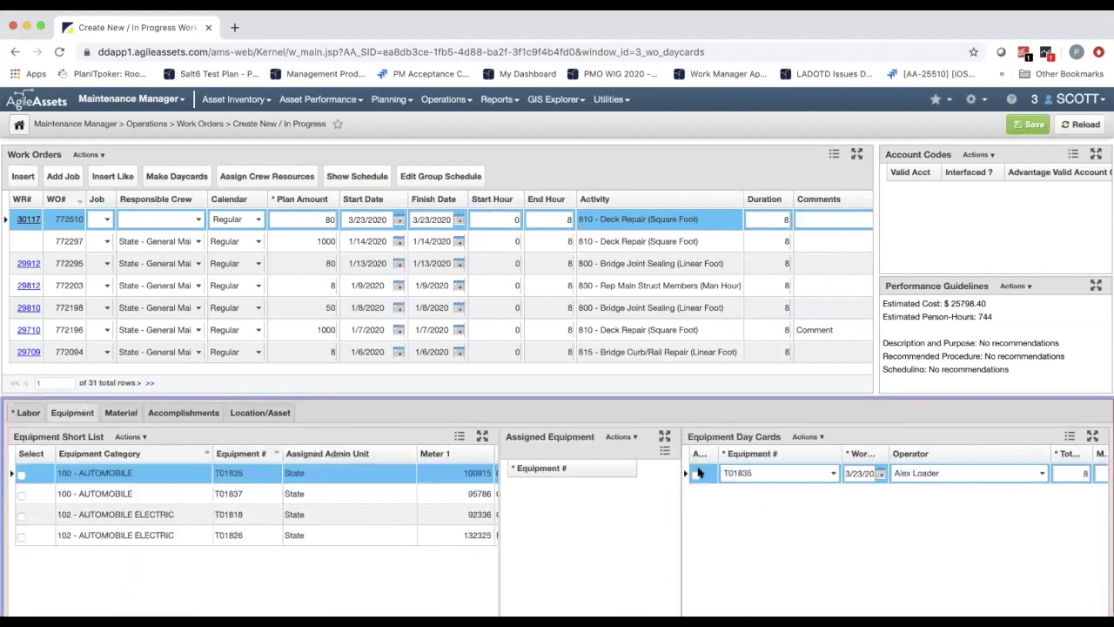
{"action": "left_click", "coordinate": [694, 474]}
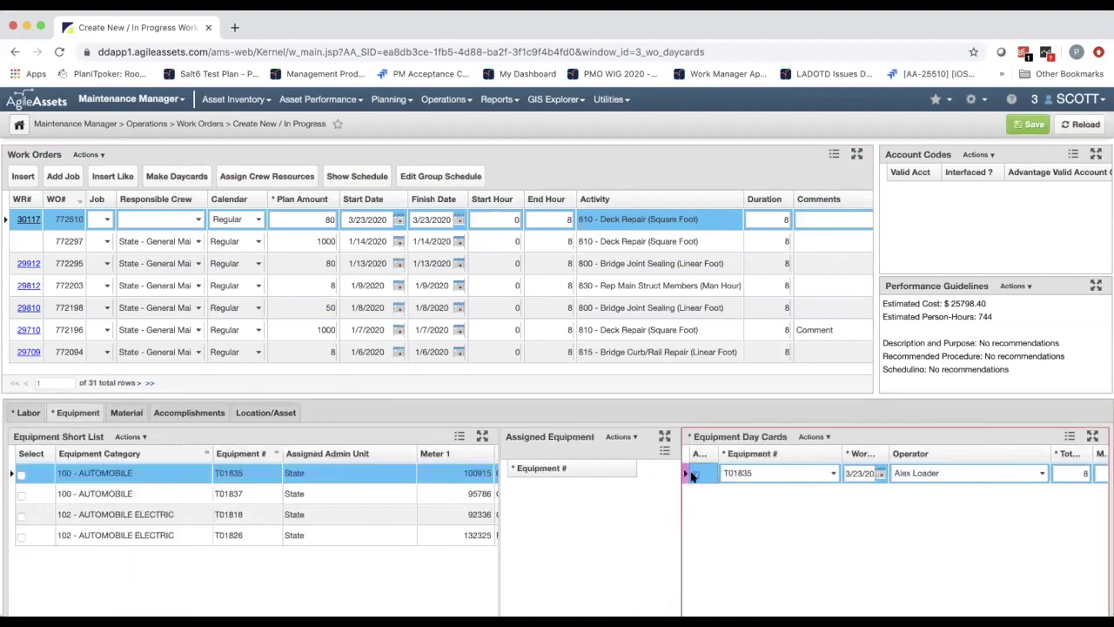
{"action": "left_click", "coordinate": [125, 413]}
{"action": "left_click", "coordinate": [770, 474]}
- Approve the Deck Repair order's cost day card and accomplishment day card
{"action": "left_click", "coordinate": [197, 412]}
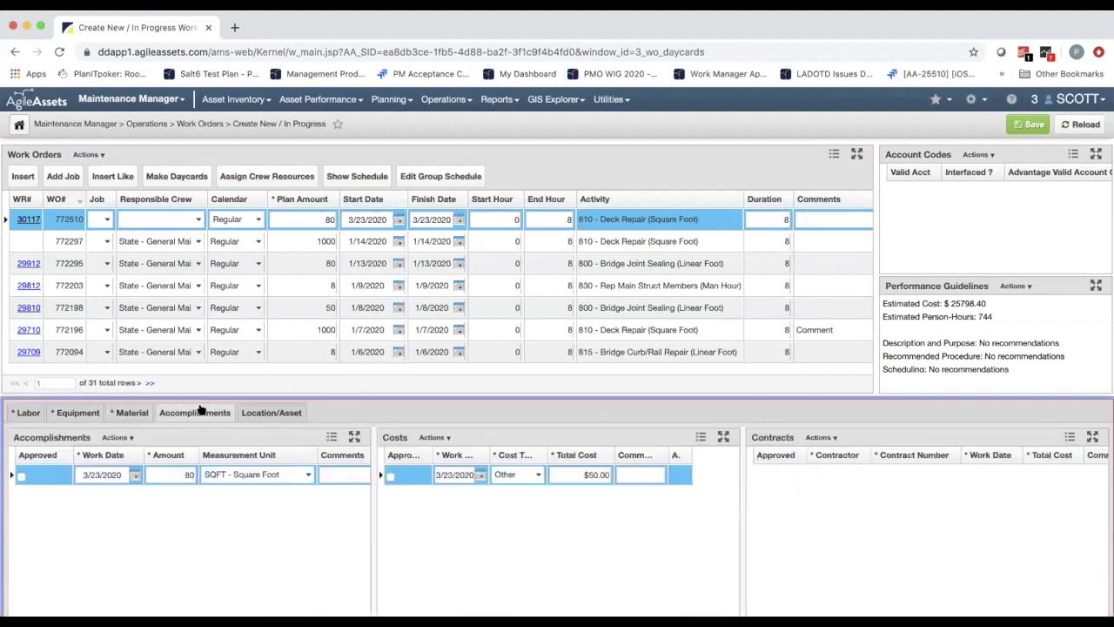
{"action": "left_click", "coordinate": [391, 475]}
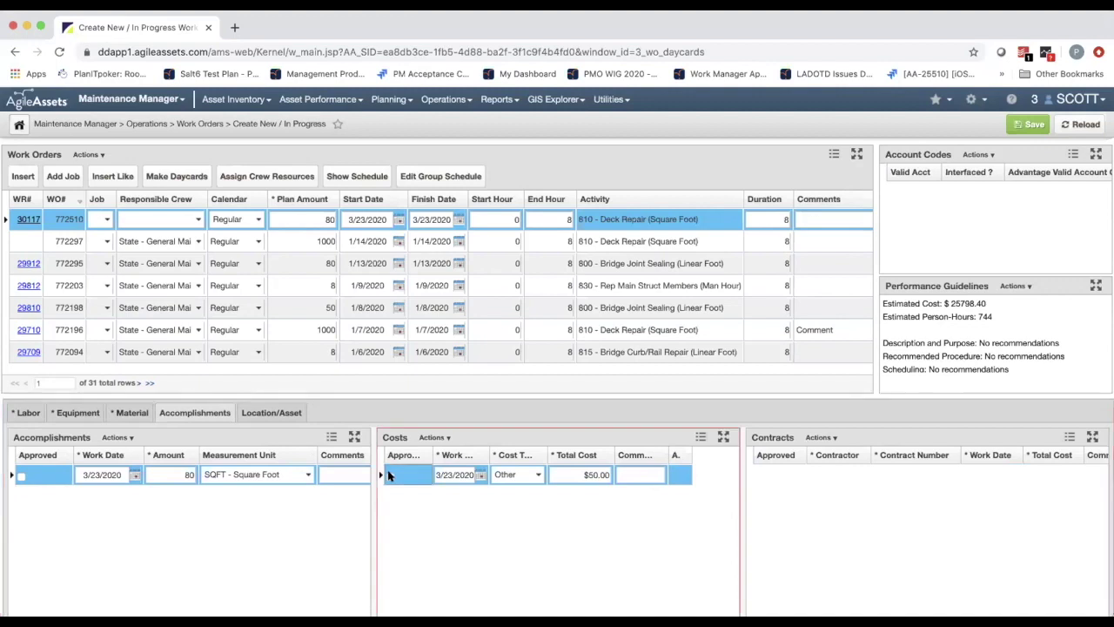
{"action": "left_click", "coordinate": [21, 476]}
- Set the work date of the order's work target, asset 10004, to 3/23/2020 and save the work order changes
{"action": "left_click", "coordinate": [269, 414]}
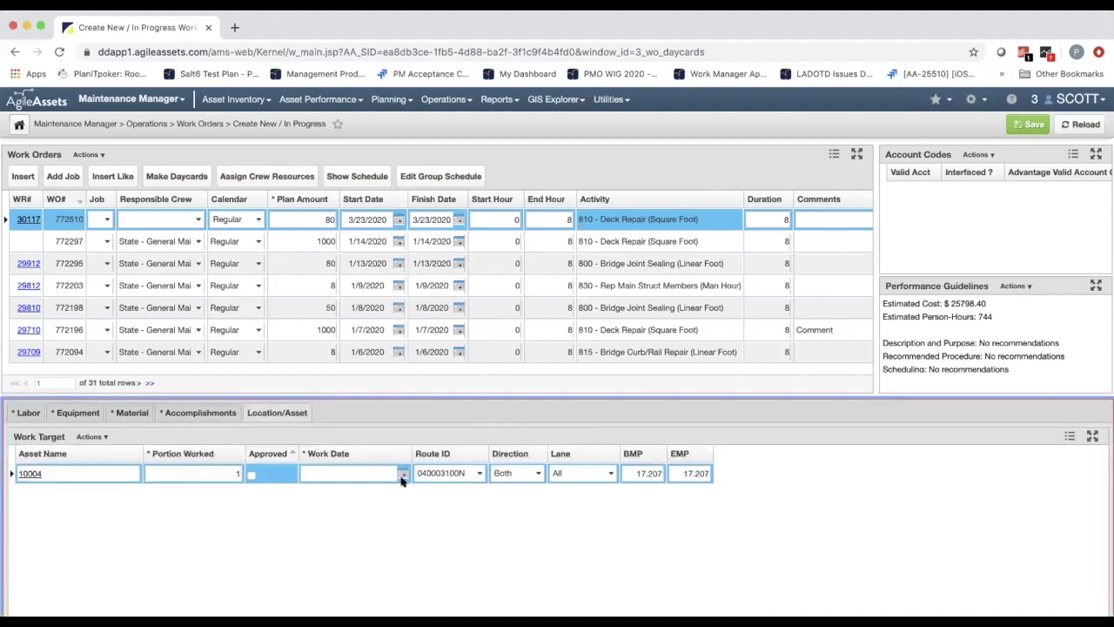
{"action": "left_click", "coordinate": [401, 475]}
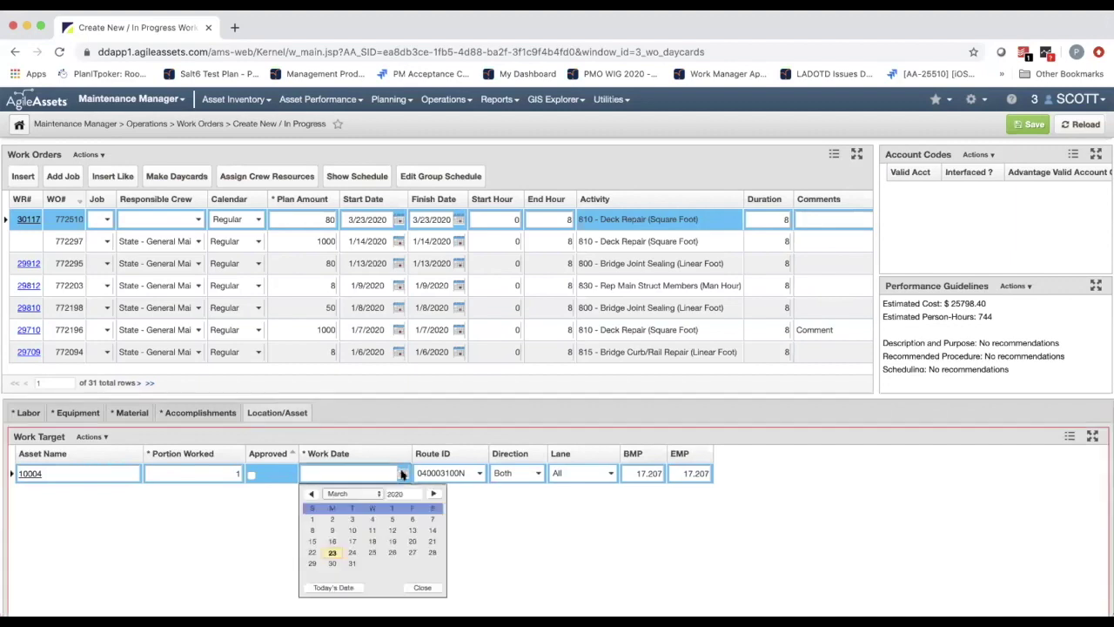
{"action": "left_click", "coordinate": [334, 557]}
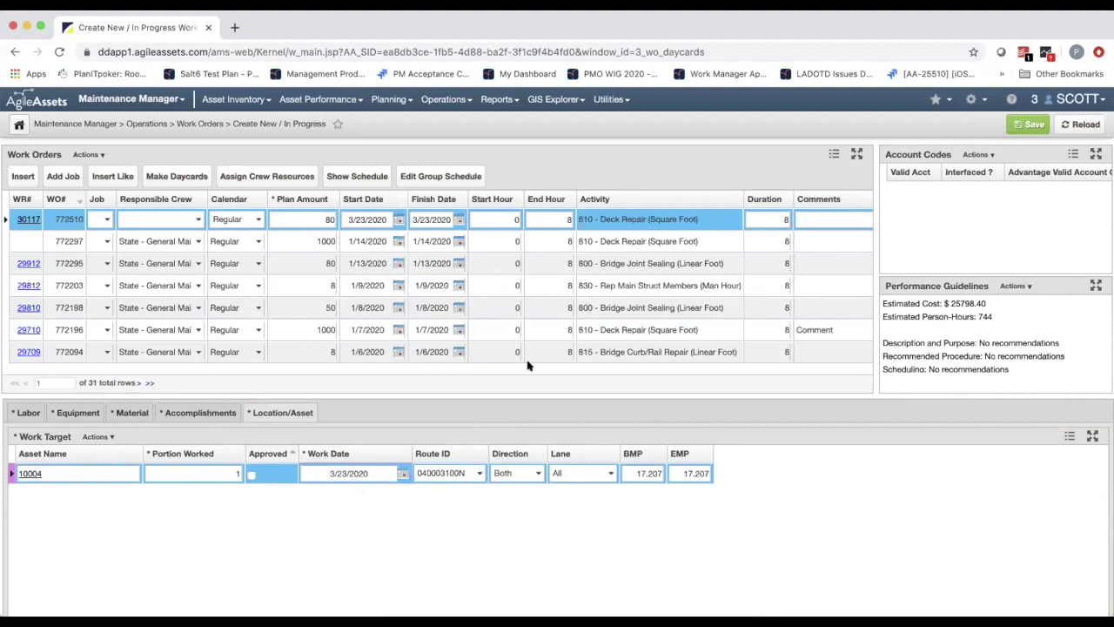
{"action": "left_click", "coordinate": [1030, 125]}
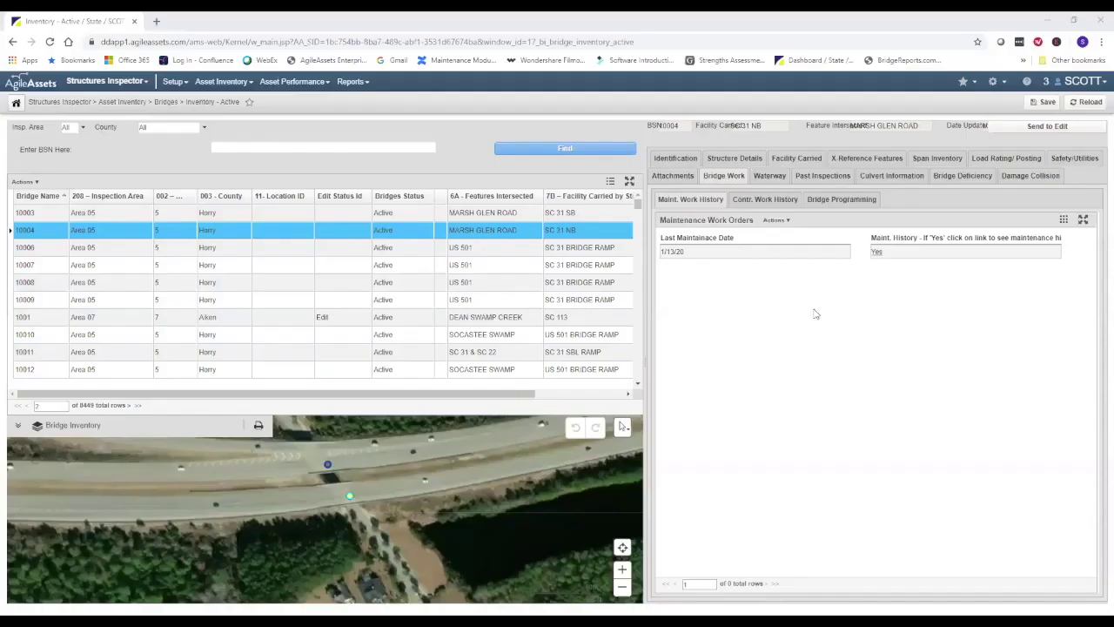
- Switch to Structures Inspector, refresh the active bridge inventory and open the maintenance work history of bridge 10004
{"action": "left_click", "coordinate": [1096, 555]}
{"action": "left_click", "coordinate": [49, 42]}
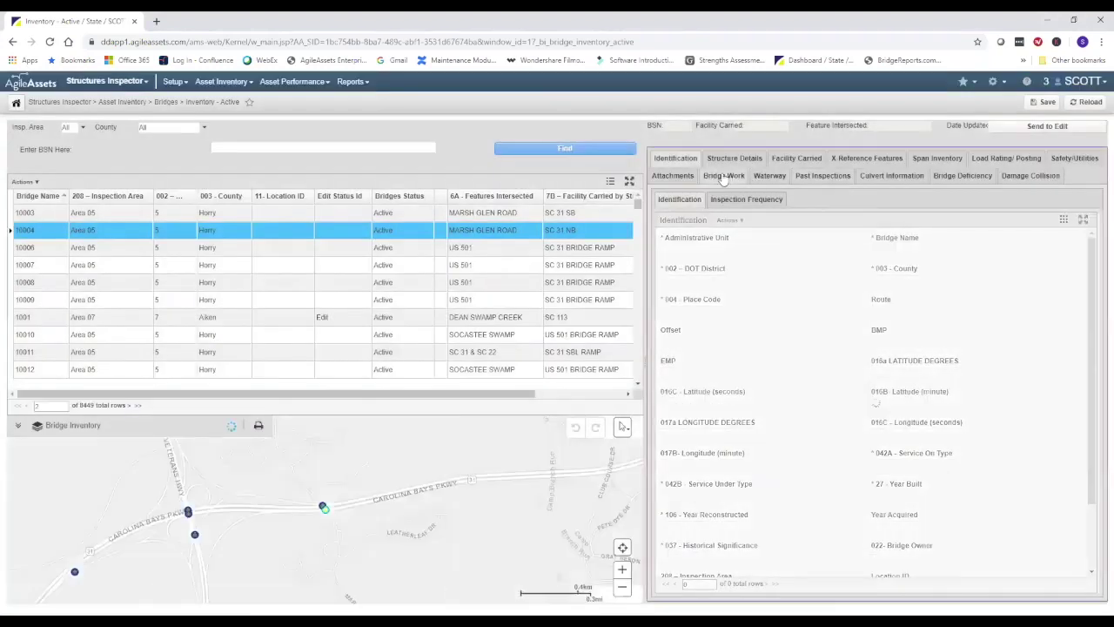
{"action": "left_click", "coordinate": [724, 177]}
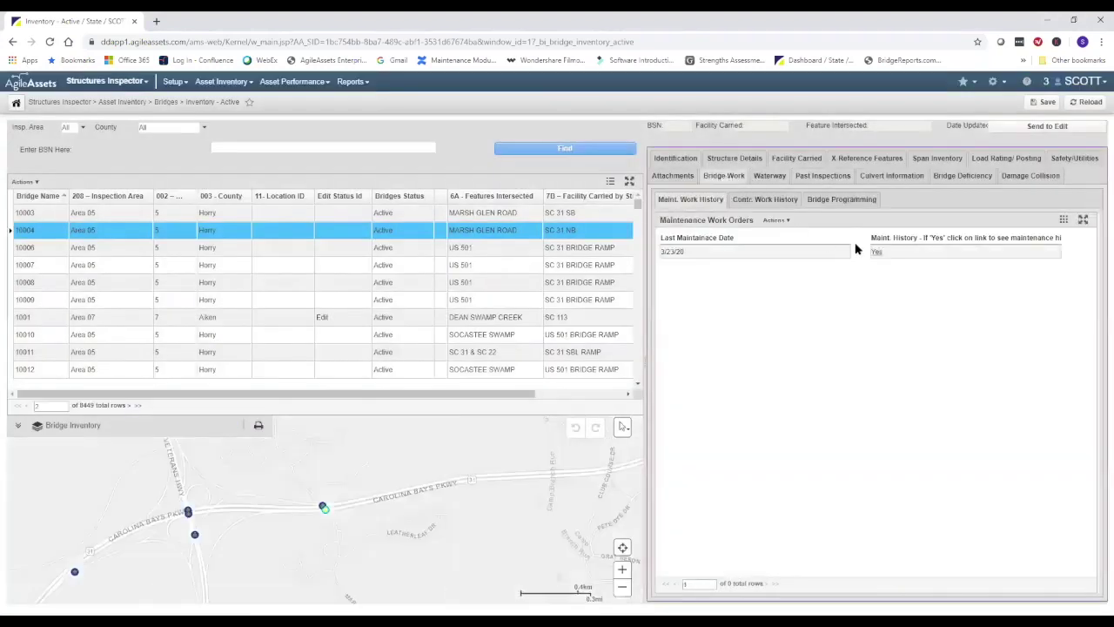
{"action": "left_click", "coordinate": [878, 255]}
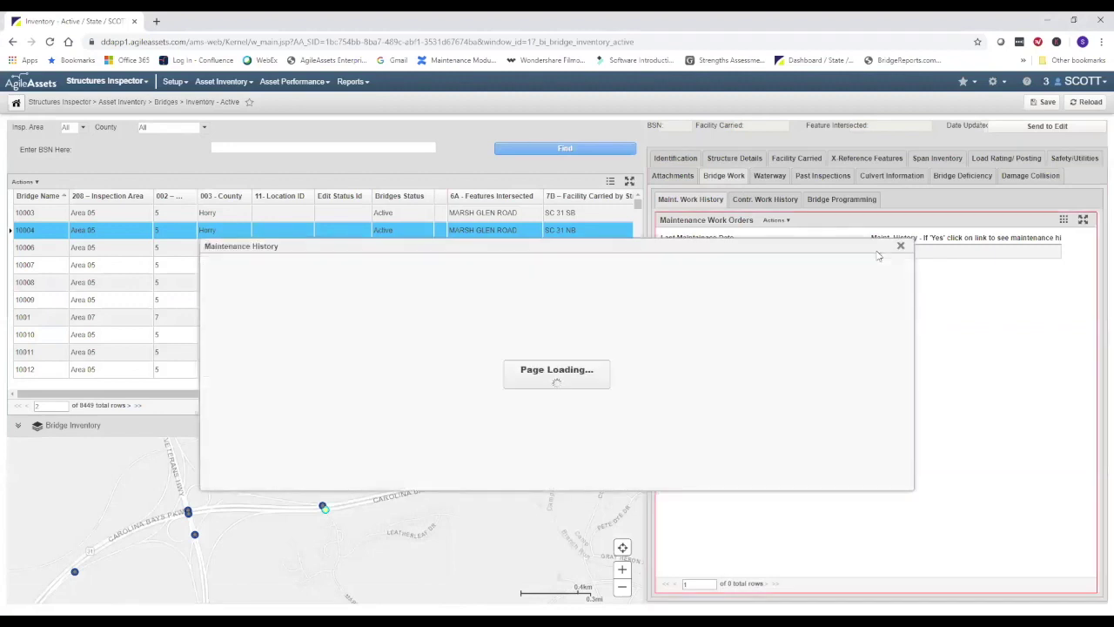
{"action": "left_click", "coordinate": [875, 264]}
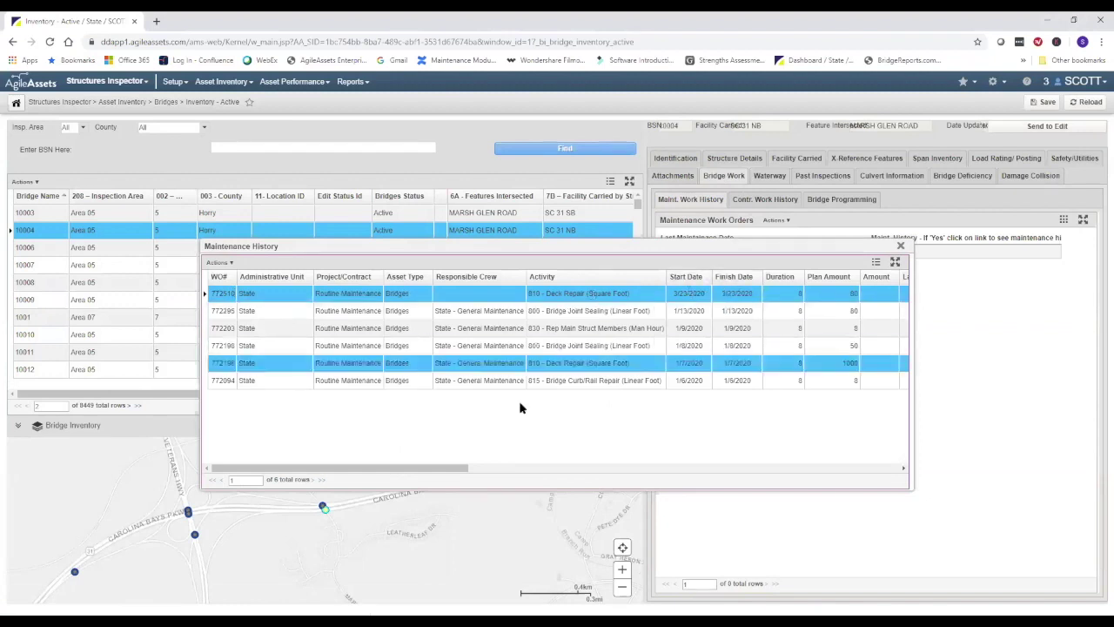
- Check the day card columns and labor day card details of the 3/23/2020 Deck Repair order, then close the maintenance history
{"action": "left_click_drag", "start_coordinate": [440, 472], "coordinate": [887, 493]}
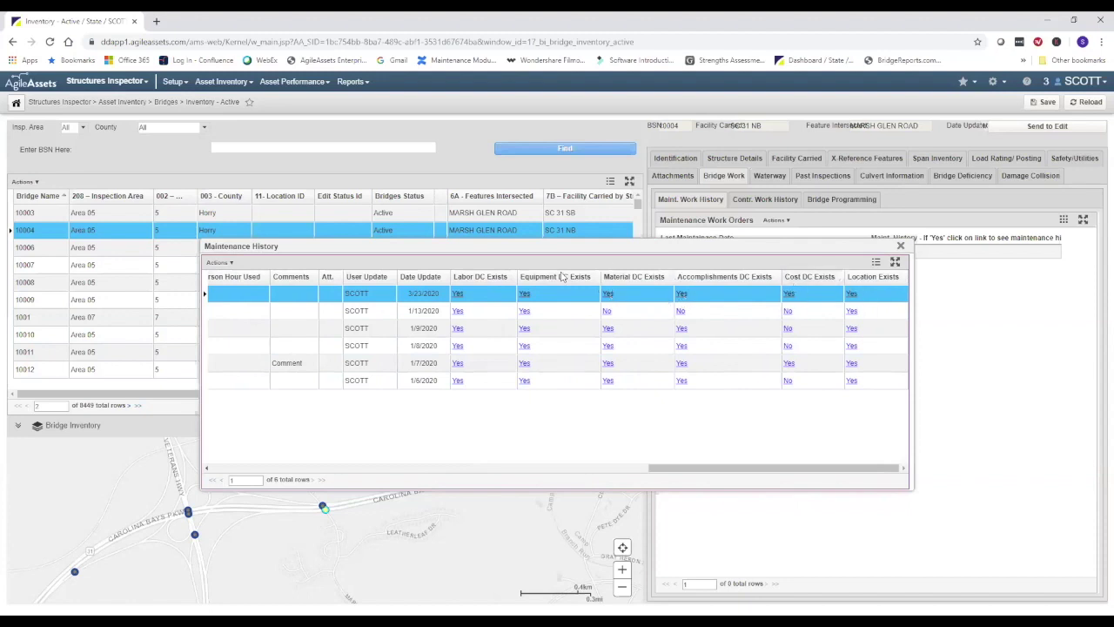
{"action": "left_click", "coordinate": [459, 297]}
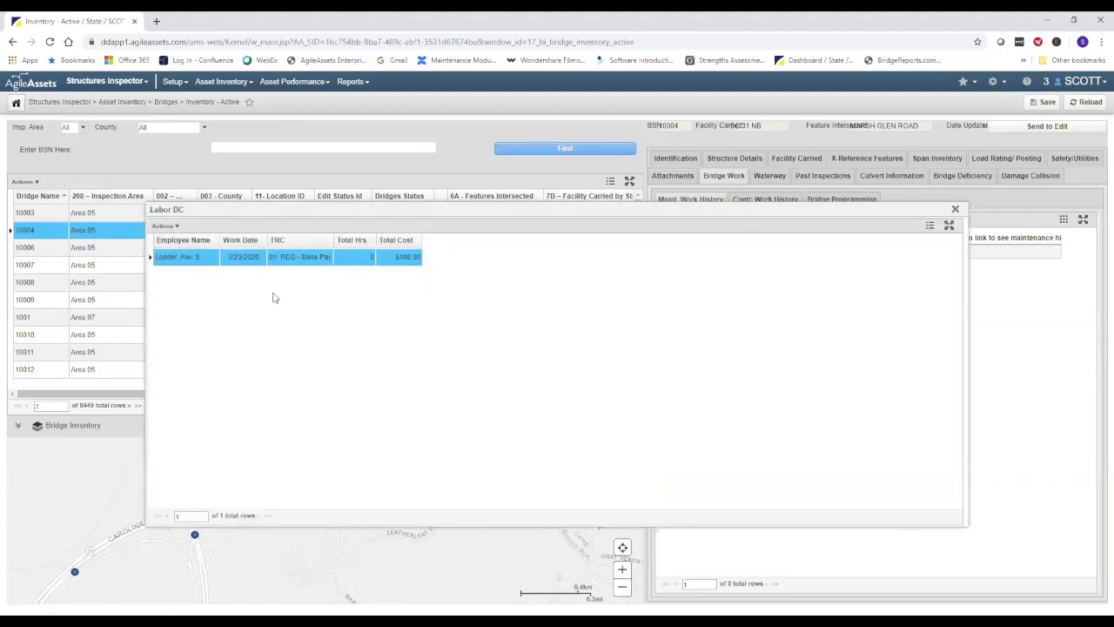
{"action": "left_click", "coordinate": [956, 210]}
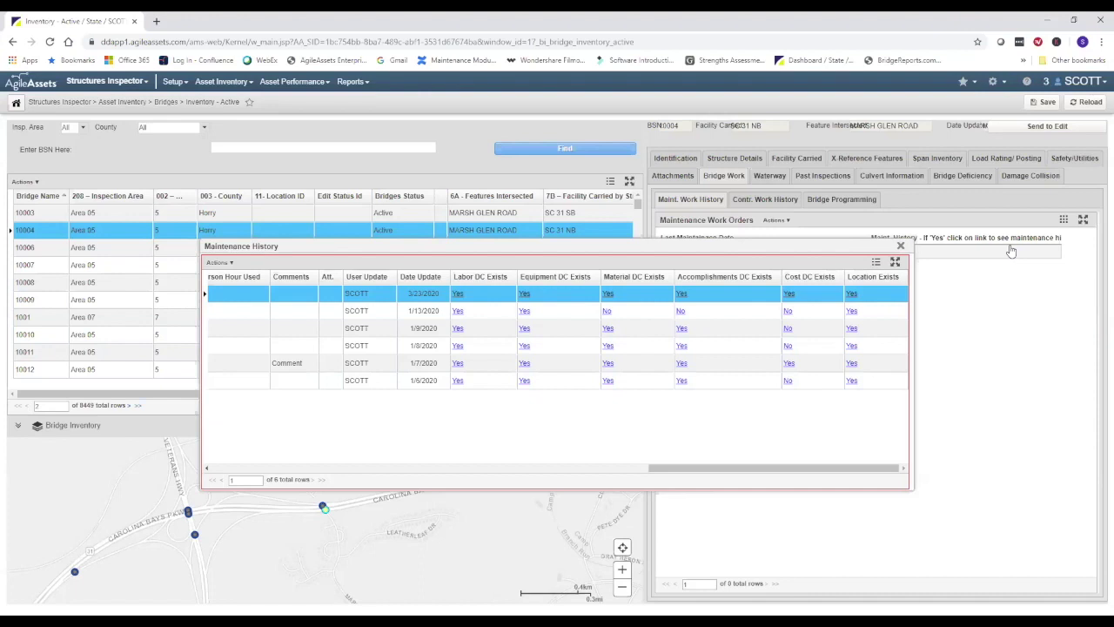
{"action": "left_click", "coordinate": [901, 246]}
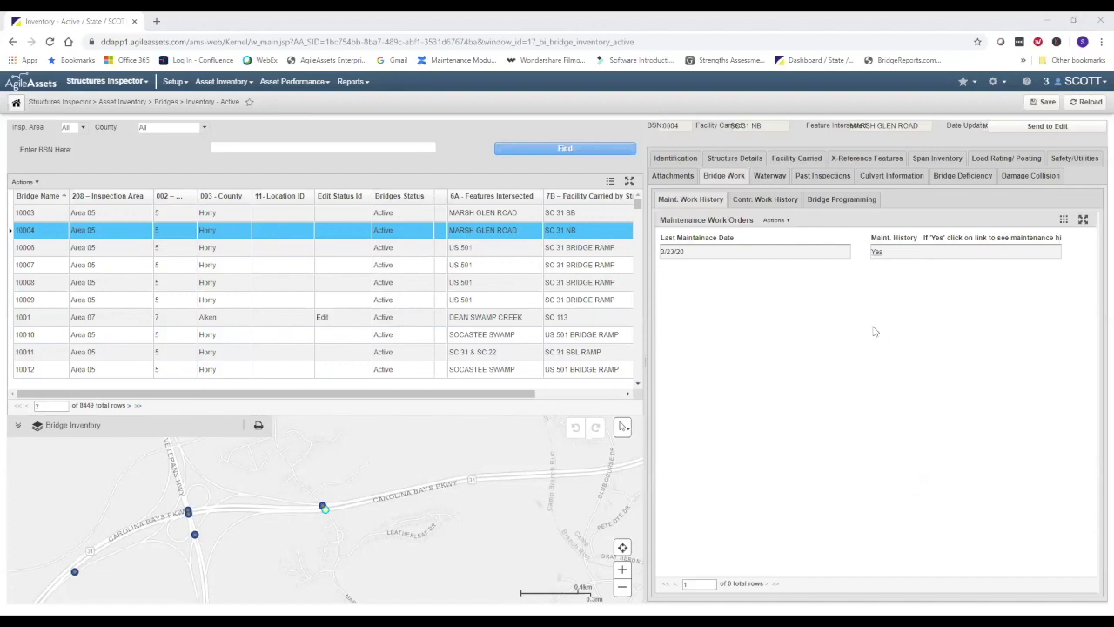